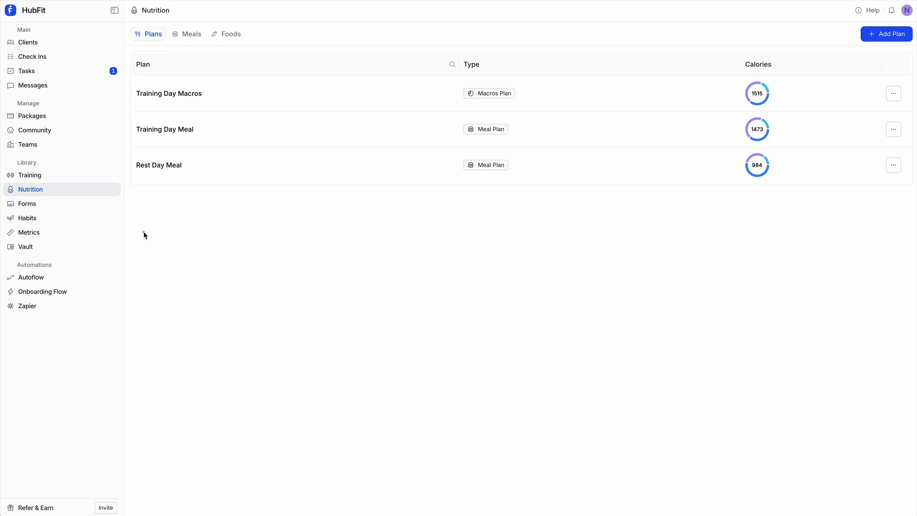
left_click_drag(4, 176, 97, 211)
left_click_drag(5, 154, 59, 171)
left_click_drag(126, 26, 270, 53)
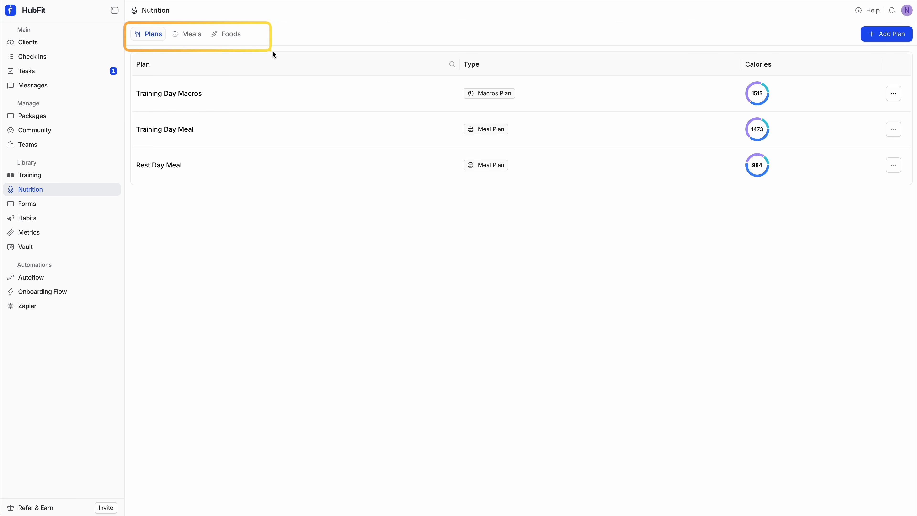
left_click_drag(169, 43, 118, 20)
left_click_drag(206, 43, 171, 24)
left_click_drag(253, 44, 207, 23)
left_click_drag(122, 20, 236, 38)
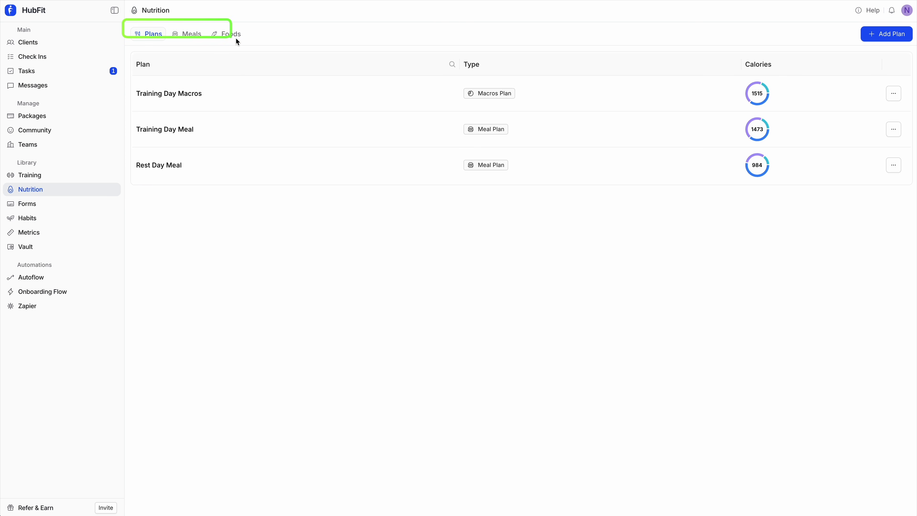
mouse_move(127, 23)
left_mouse_down()
mouse_move(174, 48)
mouse_move(140, 58)
mouse_move(915, 205)
left_mouse_up()
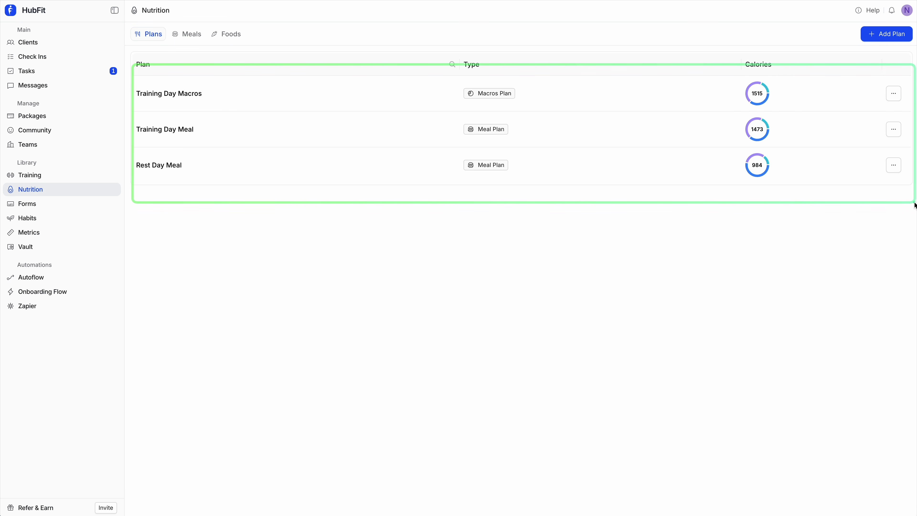
left_click_drag(841, 18, 915, 52)
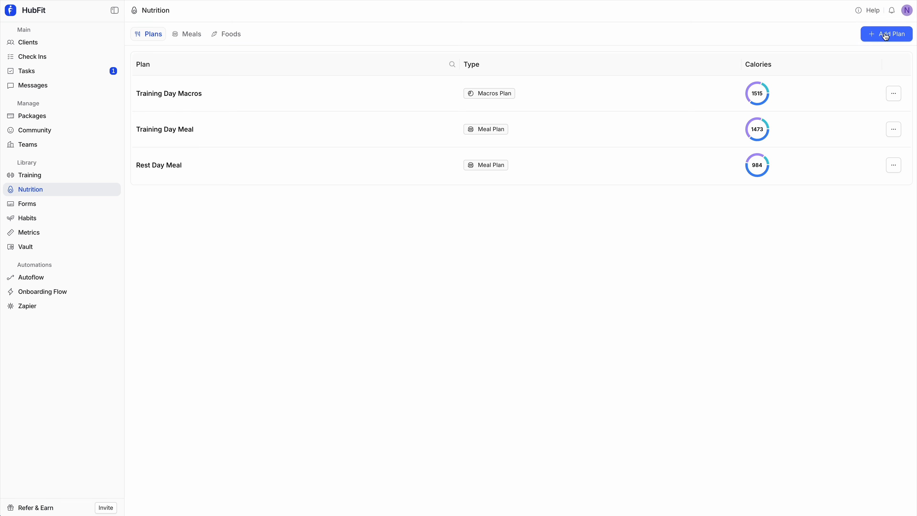
Open the form for adding a plan, examine its name, description and plan type options, and close it without adding a plan
left_click(884, 35)
left_click_drag(294, 175, 370, 229)
left_click_drag(299, 207, 373, 241)
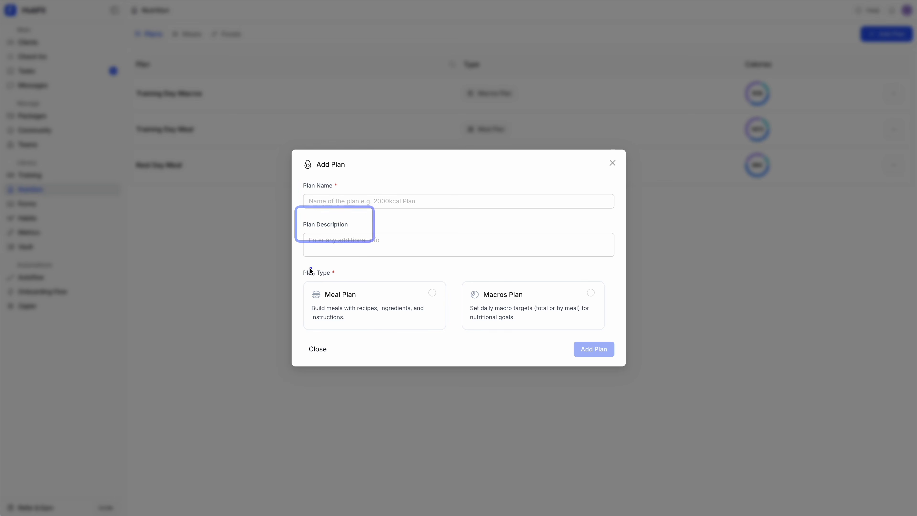
mouse_move(293, 265)
left_mouse_down()
mouse_move(608, 348)
mouse_move(637, 344)
left_mouse_up()
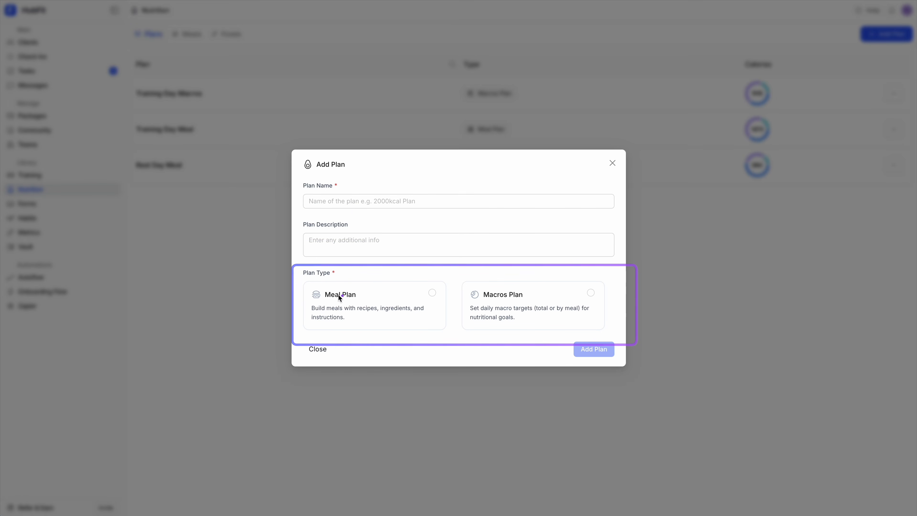
left_click_drag(301, 279, 466, 338)
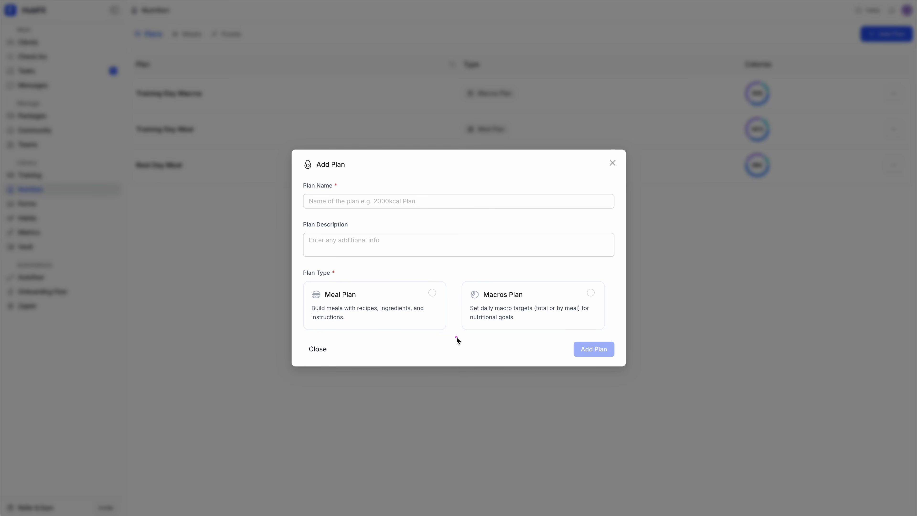
mouse_move(458, 278)
left_mouse_down()
mouse_move(505, 285)
mouse_move(613, 340)
left_mouse_up()
left_click(612, 163)
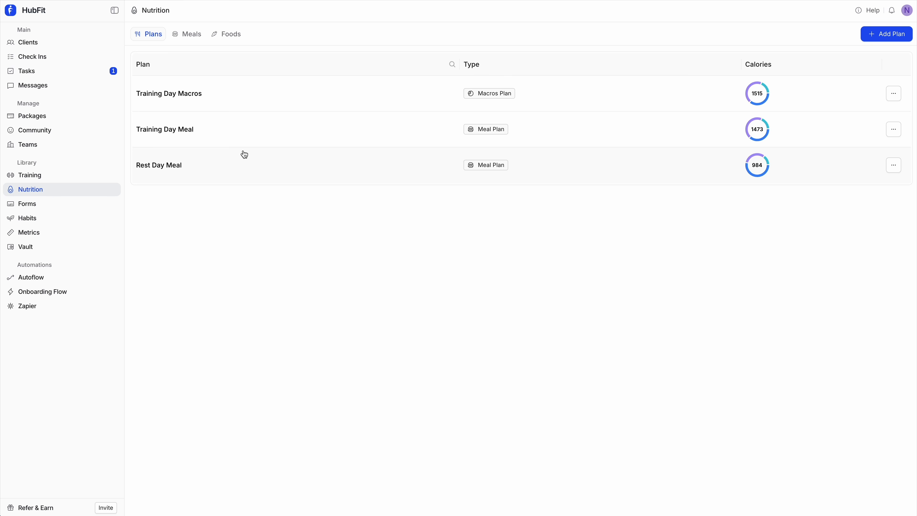
Open the Training Day Meal plan and review its macro summary and meal options
left_click(530, 136)
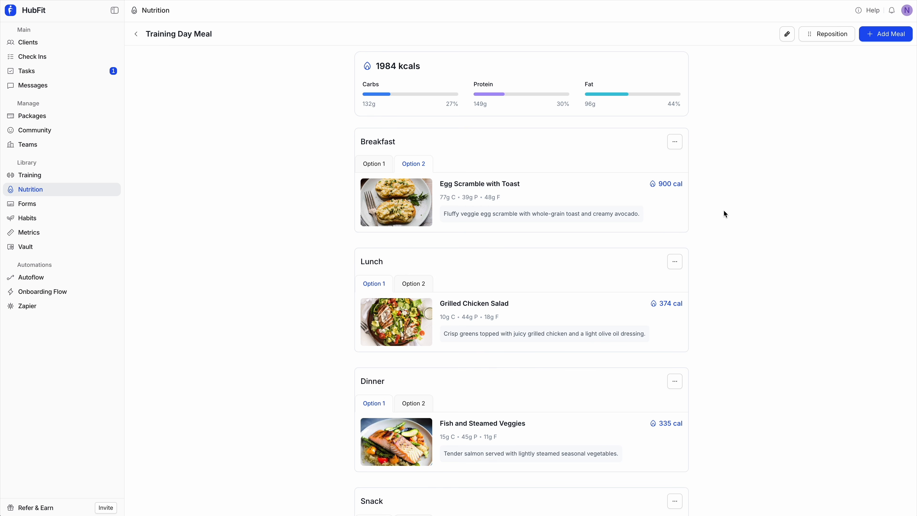
left_click_drag(341, 50, 697, 119)
left_click_drag(335, 122, 701, 502)
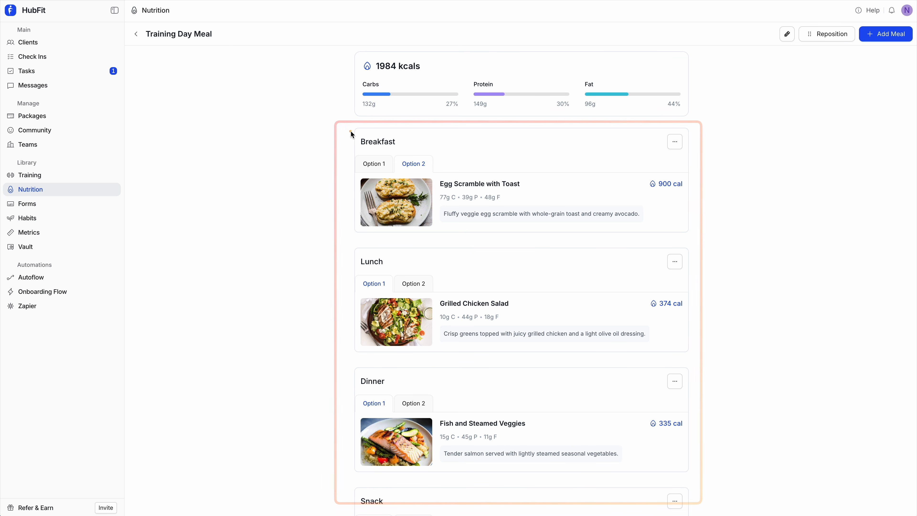
left_click_drag(348, 123, 696, 248)
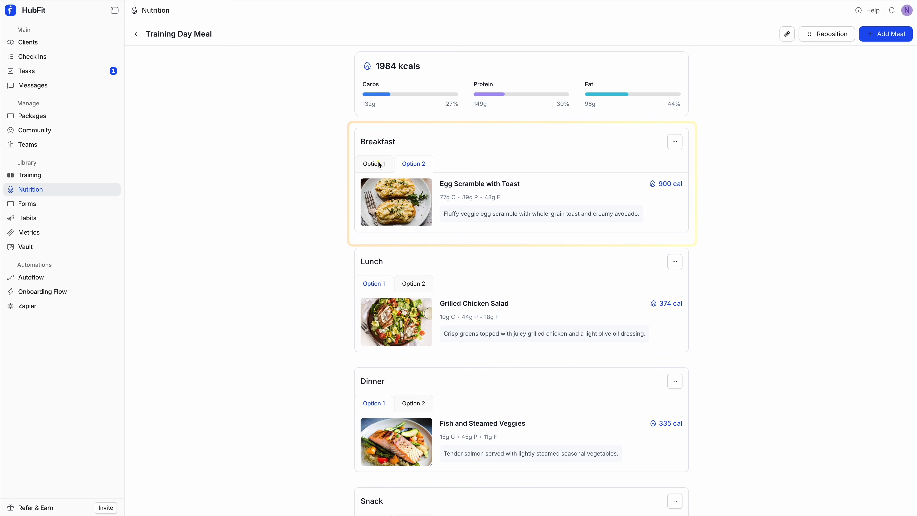
mouse_move(348, 146)
left_mouse_down()
mouse_move(446, 172)
mouse_move(450, 183)
left_mouse_up()
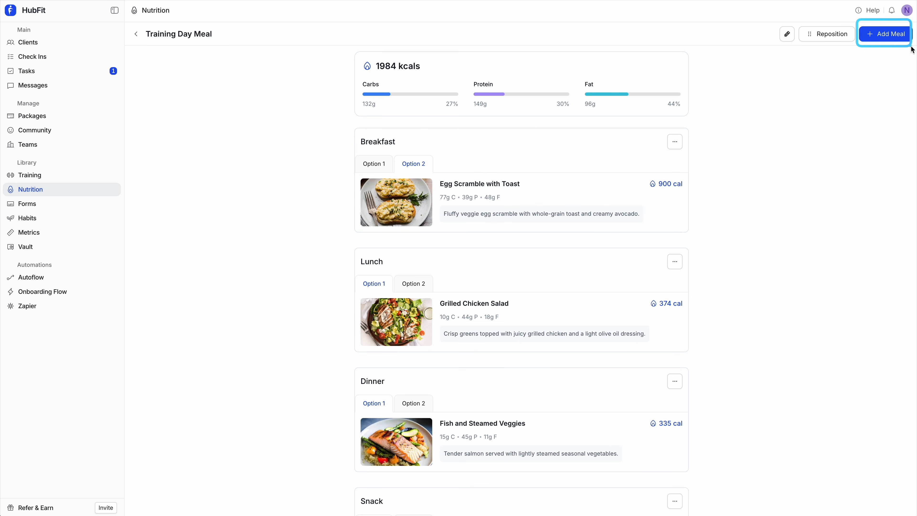
Add the Fish and Steamed Veggies meal from your own library to the Training Day Meal plan
left_click(879, 37)
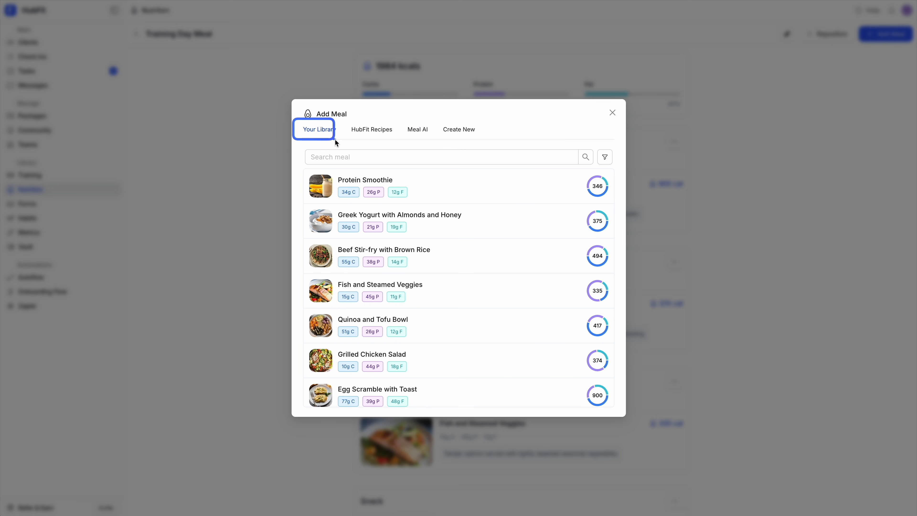
left_click(361, 136)
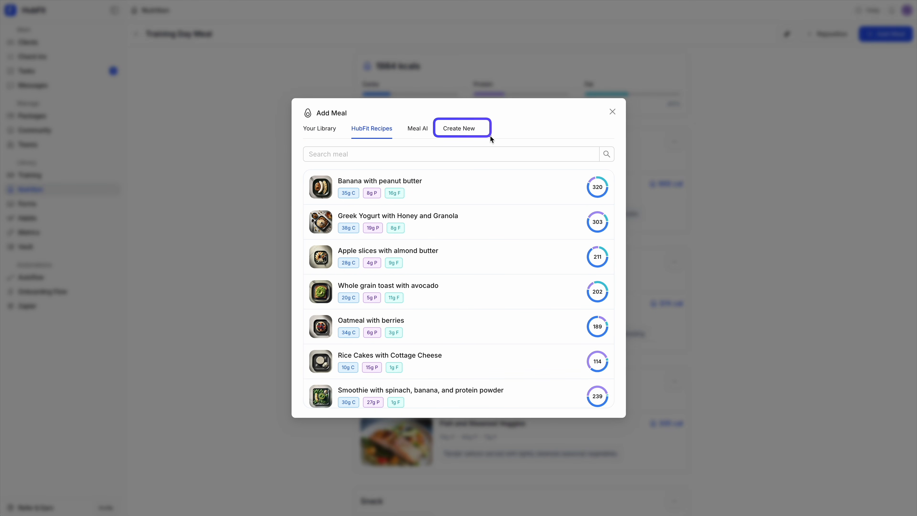
left_click(325, 132)
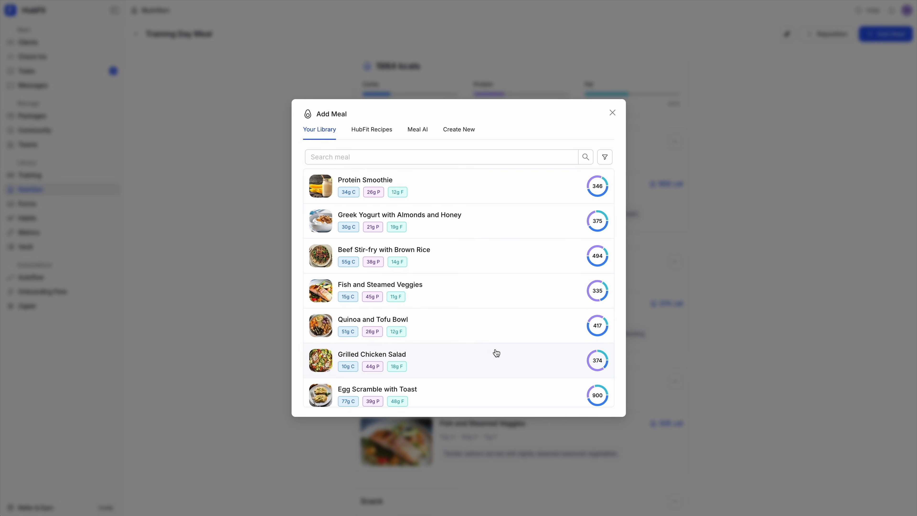
left_click(454, 288)
scroll(555, 340, "down", 5)
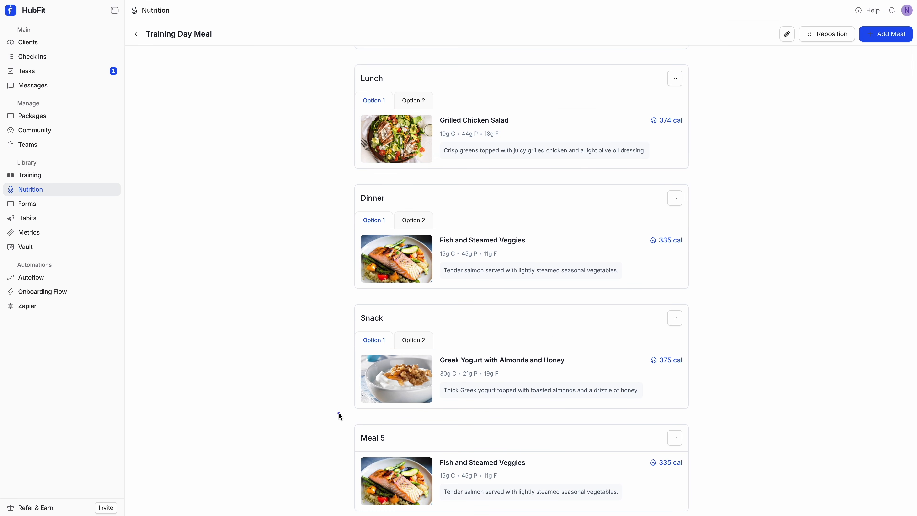
Open the last Fish and Steamed Veggies meal in the plan for editing and review its food library, details, macros and ingredients
left_click(559, 480)
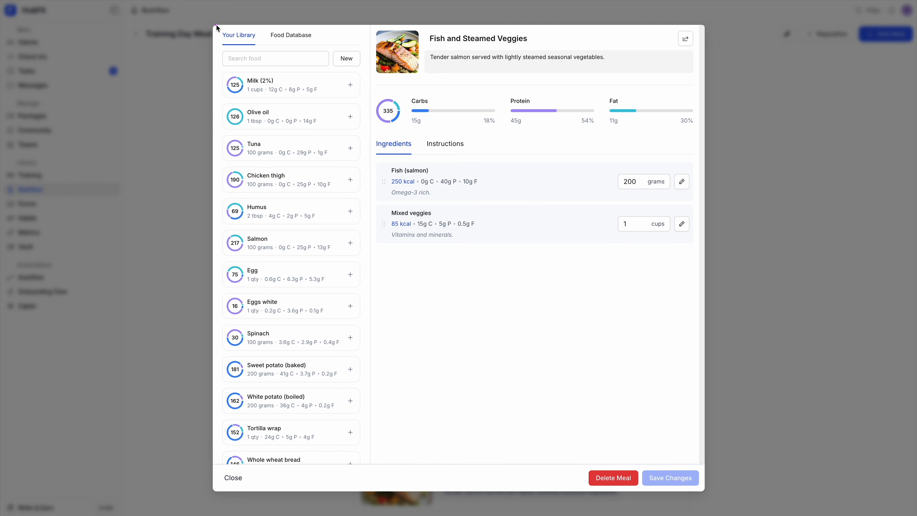
left_click_drag(211, 24, 375, 493)
left_click_drag(215, 29, 260, 26)
left_click_drag(218, 46, 363, 79)
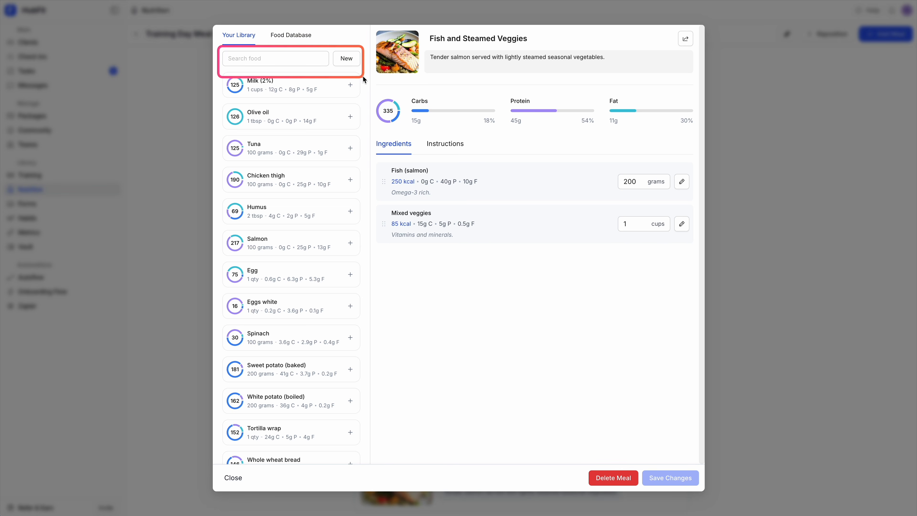
left_click_drag(367, 24, 681, 90)
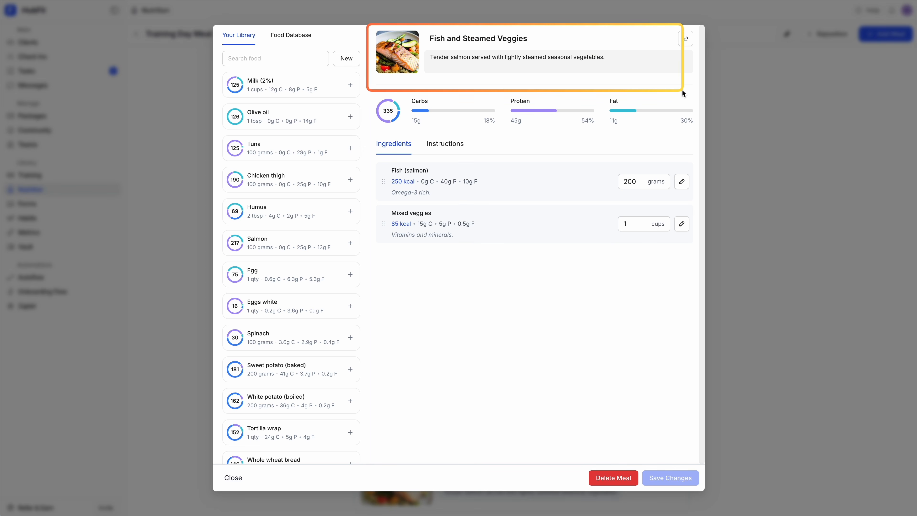
left_click_drag(425, 30, 549, 50)
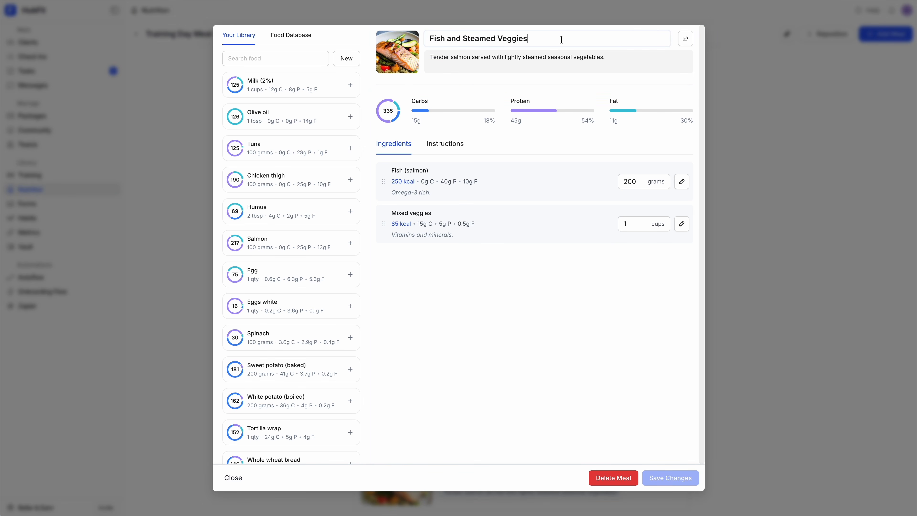
mouse_move(542, 37)
left_mouse_down()
mouse_move(433, 37)
mouse_move(597, 71)
mouse_move(695, 79)
left_mouse_up()
left_click_drag(366, 25, 425, 85)
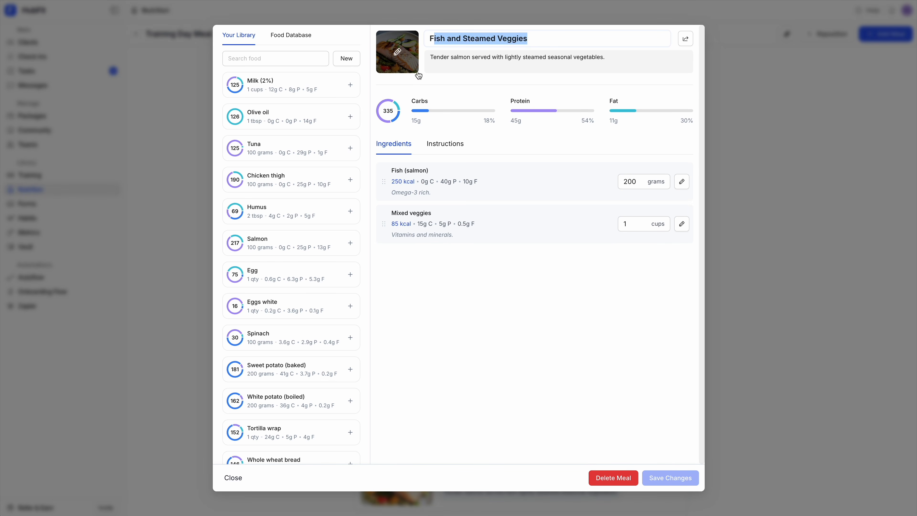
mouse_move(372, 80)
left_mouse_down()
mouse_move(651, 152)
mouse_move(693, 145)
left_mouse_up()
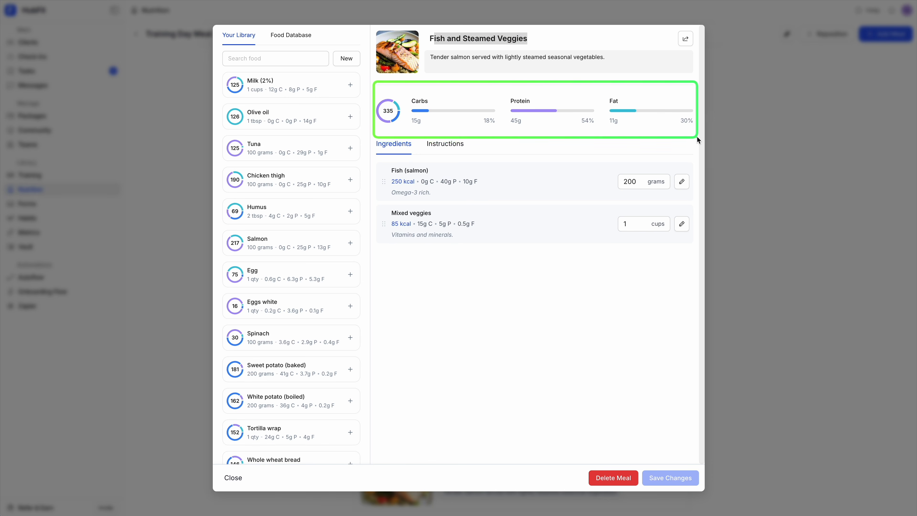
left_click_drag(369, 130, 478, 167)
mouse_move(367, 135)
left_mouse_down()
mouse_move(493, 198)
mouse_move(668, 253)
mouse_move(696, 250)
left_mouse_up()
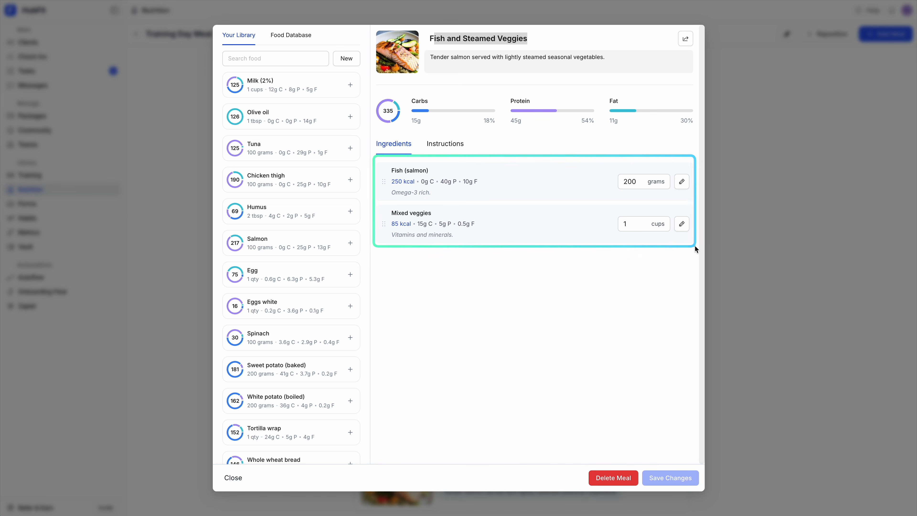
Set the Fish (salmon) ingredient amount to 210 grams and check the meal's macro totals
left_click_drag(607, 171, 676, 195)
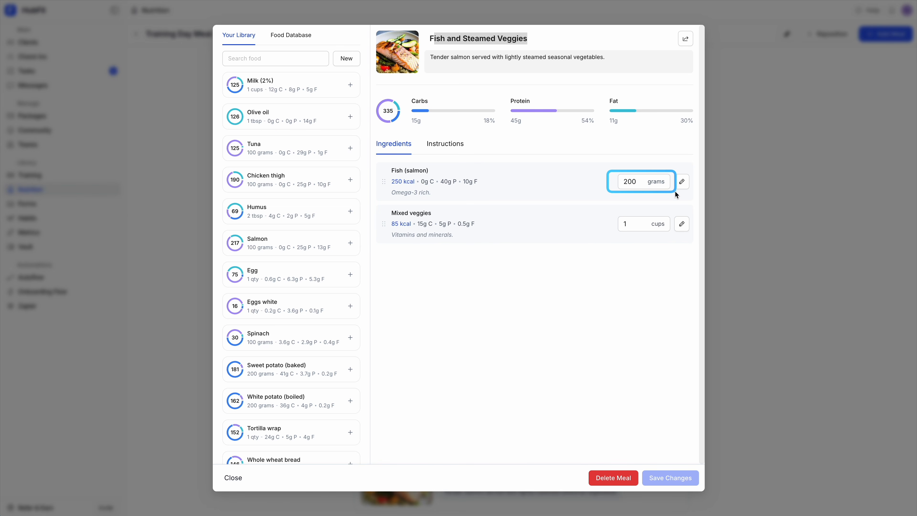
double_click(632, 186)
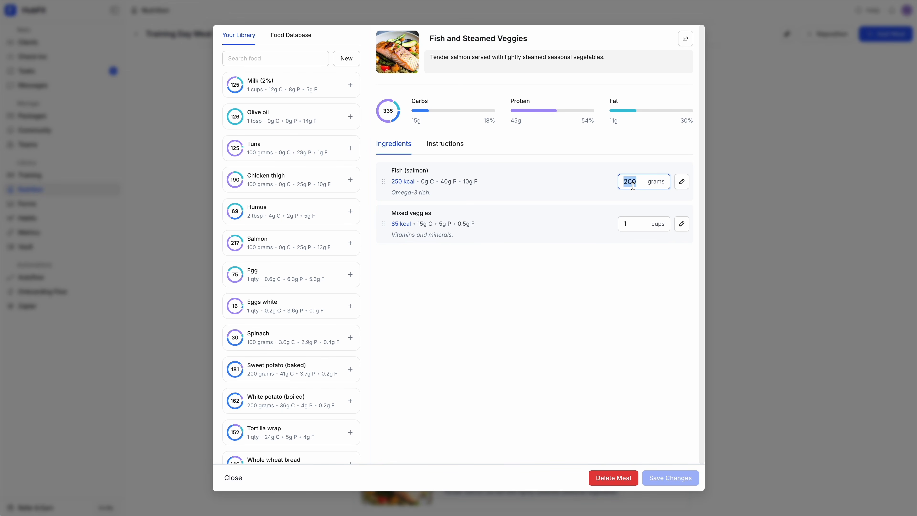
type("210")
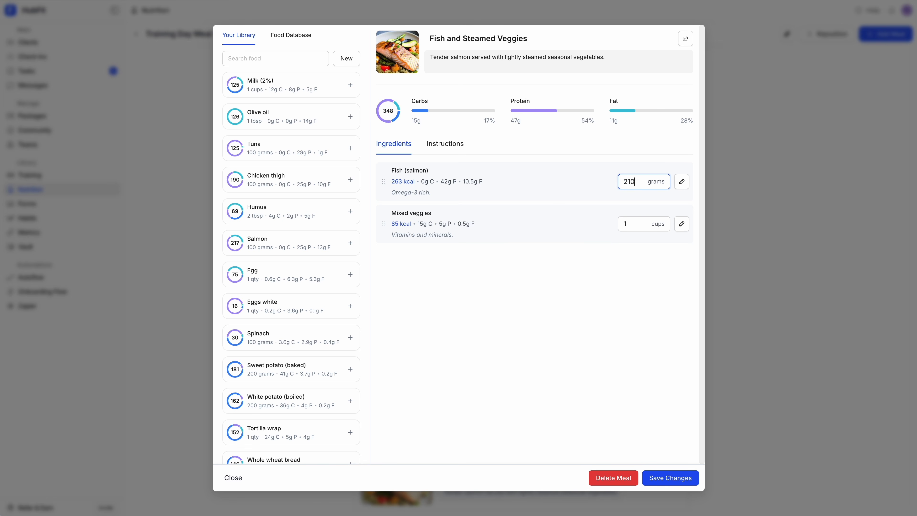
left_click(538, 158)
mouse_move(370, 86)
left_mouse_down()
mouse_move(513, 134)
mouse_move(685, 144)
mouse_move(699, 142)
mouse_move(696, 134)
left_mouse_up()
key("Escape")
key("ctrl+a")
Add Sweet potato (baked) from the food library to the meal and set its amount to 100 grams
mouse_move(222, 361)
left_mouse_down()
mouse_move(377, 385)
mouse_move(370, 391)
left_mouse_up()
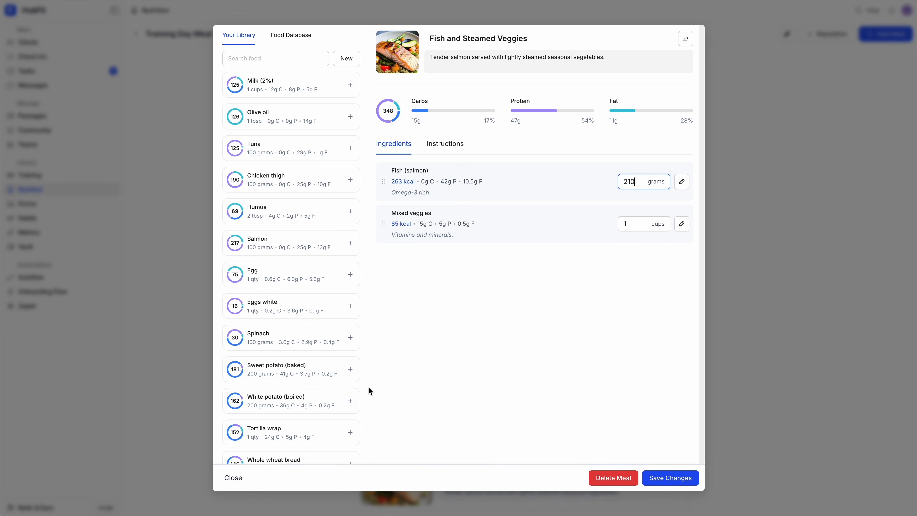
left_click(350, 369)
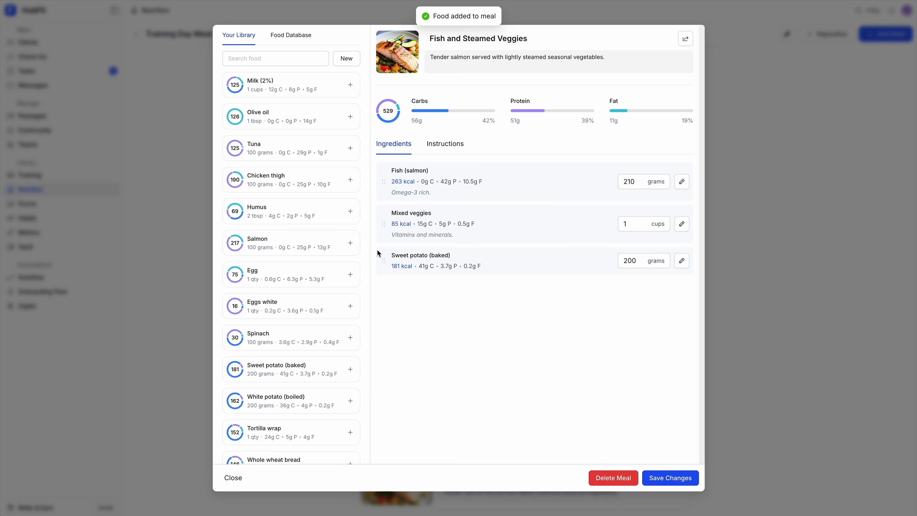
mouse_move(378, 247)
left_mouse_down()
mouse_move(706, 301)
mouse_move(661, 309)
left_mouse_up()
left_click(642, 260)
double_click(639, 259)
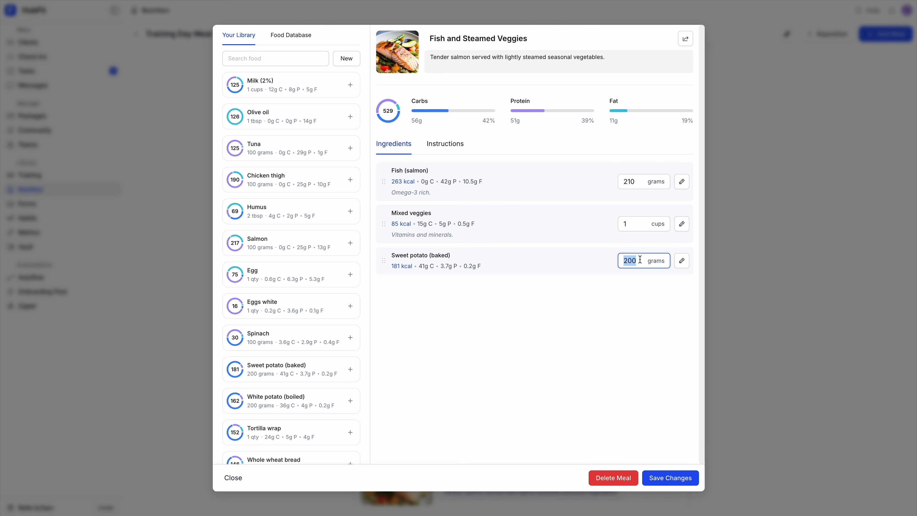
type("100")
left_click(568, 358)
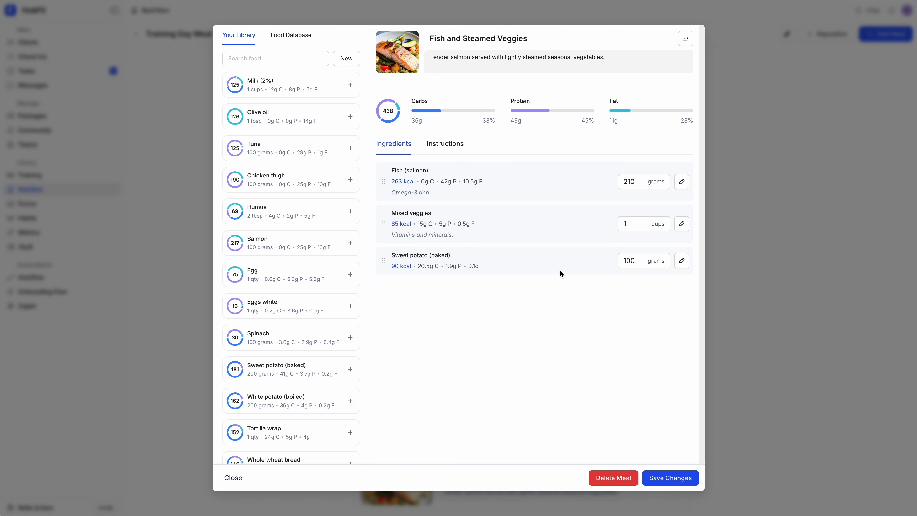
Give the Sweet potato (baked) ingredient the description "Bake for as long as needed" and update it
left_click_drag(380, 248, 521, 277)
left_click(681, 261)
left_click(416, 272)
type("Bake for as long as needed")
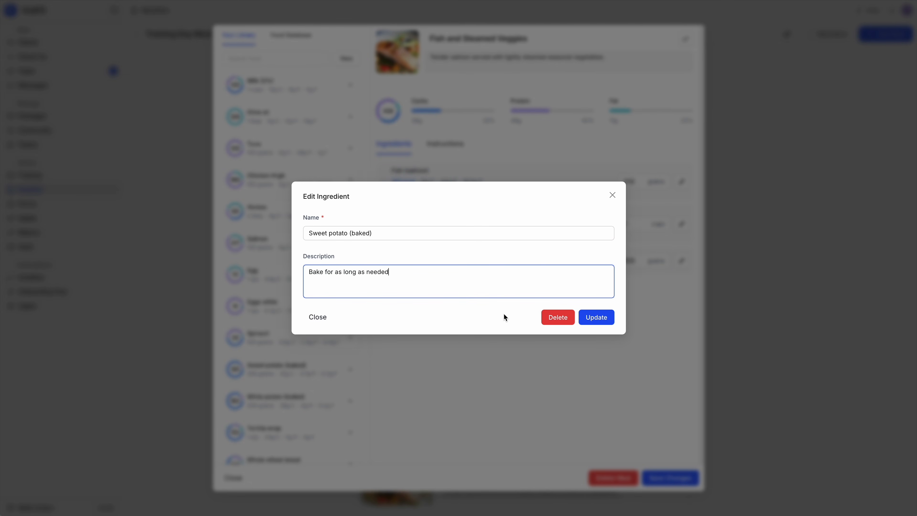
left_click(596, 320)
left_click_drag(381, 267, 489, 290)
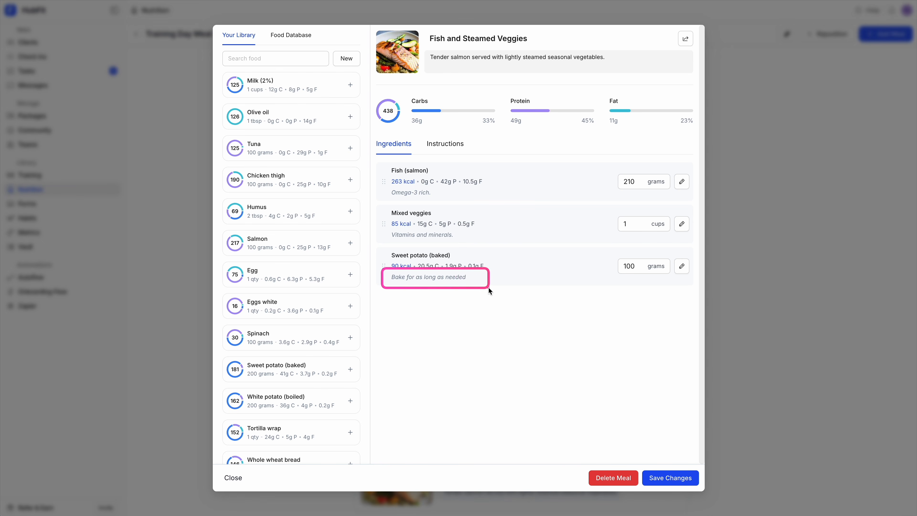
Open the meal's instructions, try adding blank lines to the text, and clear them
left_click(444, 152)
left_click(445, 184)
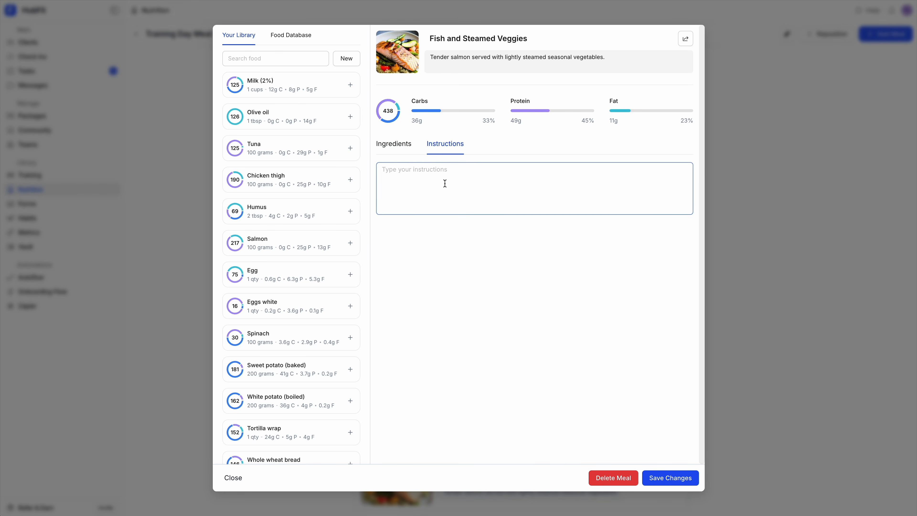
key("Return")
key("Return")
key("Return")
key("Return")
key("Return")
key("Return")
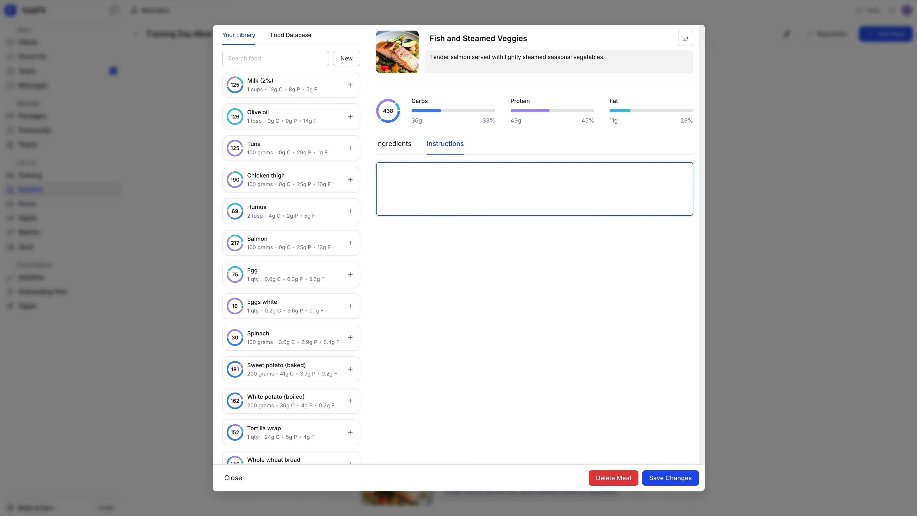
key("super+a")
key("BackSpace")
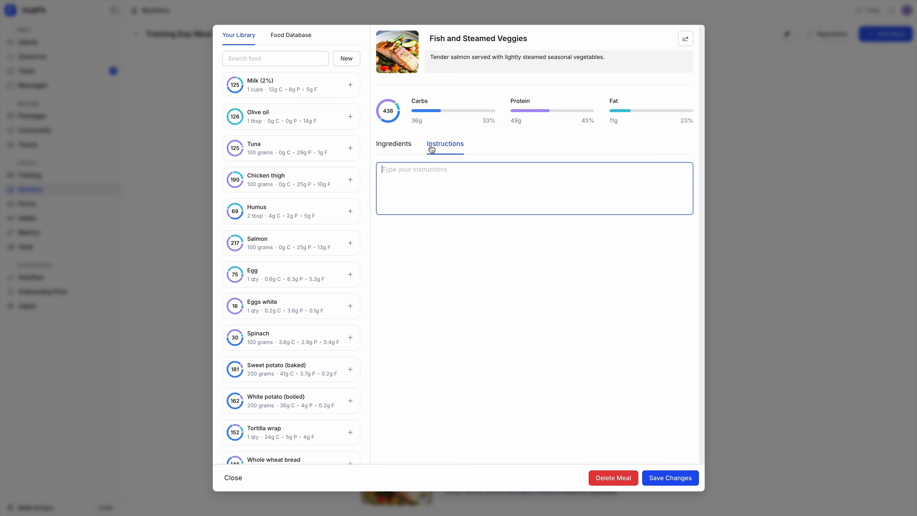
Return to the meal's ingredients and save a copy of Fish and Steamed Veggies to the meal library
left_click(401, 145)
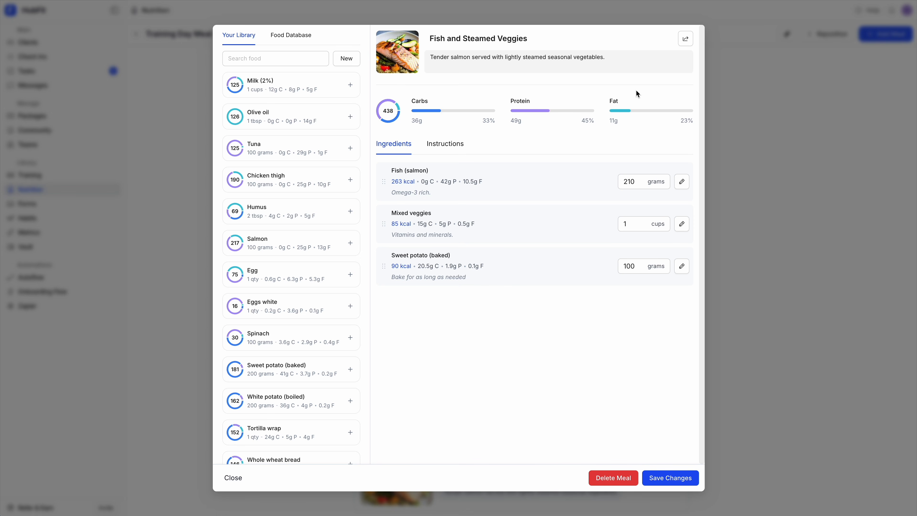
left_click(685, 38)
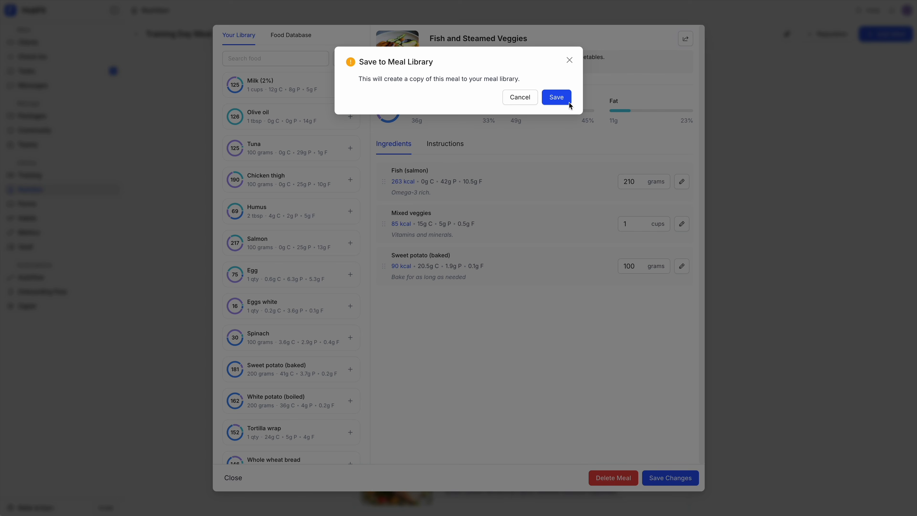
left_click(561, 98)
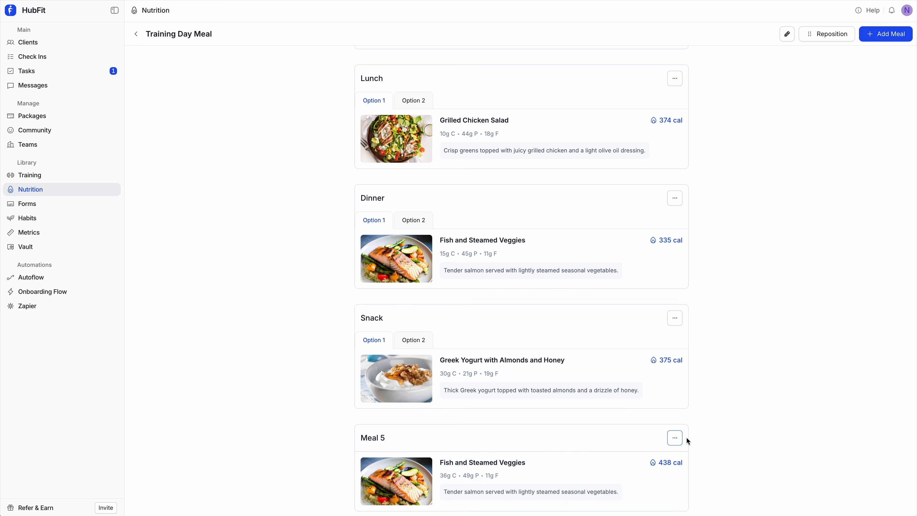
Add Beef Stir-fry with Brown Rice from the library as an alternative for the Meal 5 block
left_click(678, 442)
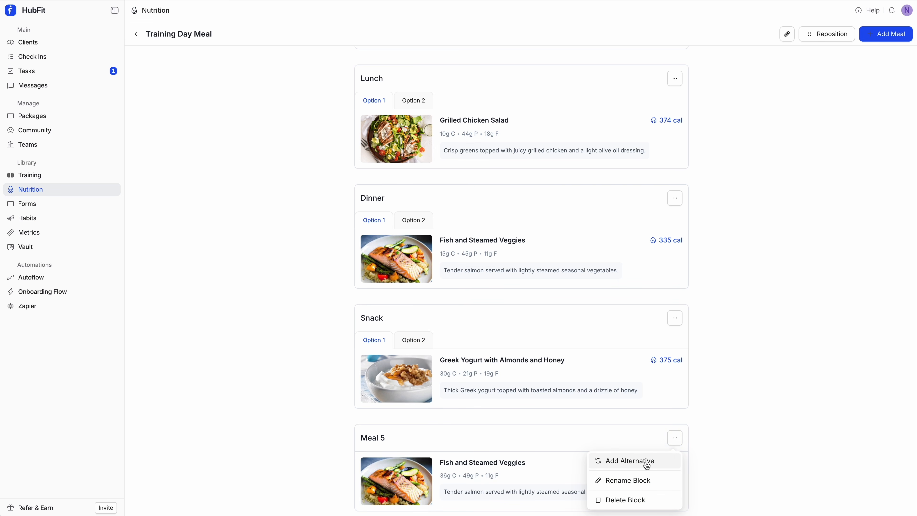
left_click(647, 466)
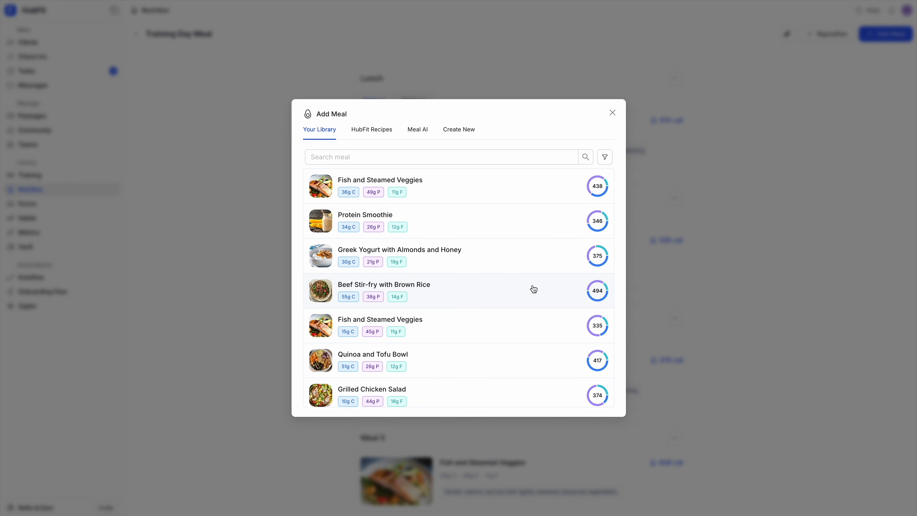
left_click(533, 289)
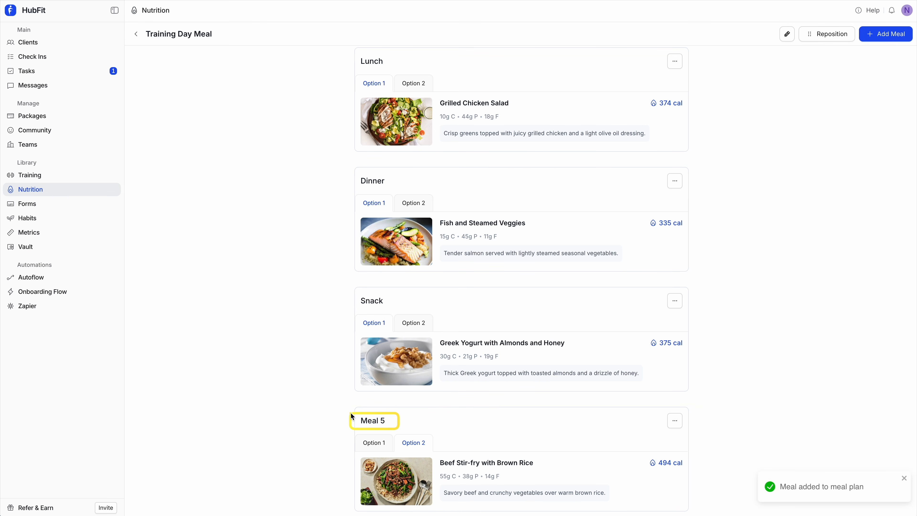
Rename the Meal 5 block to "Dinner"
left_click(674, 422)
left_click(646, 462)
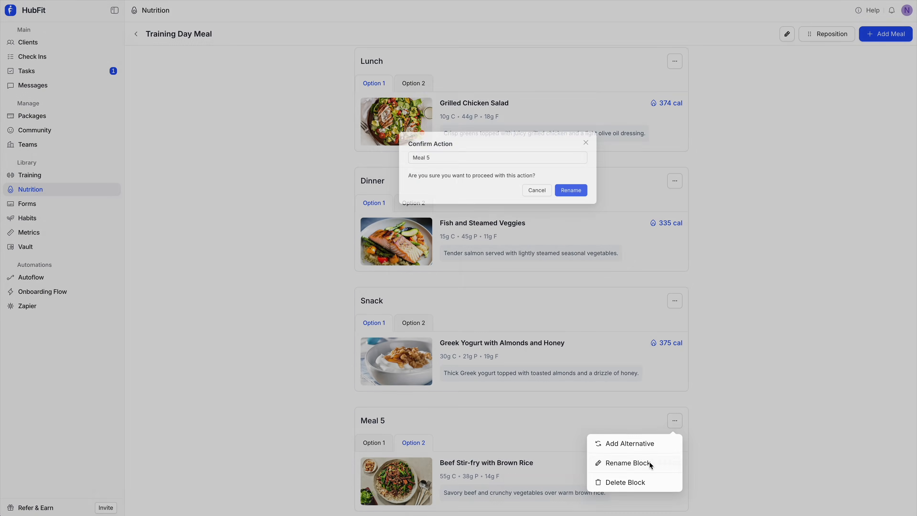
double_click(408, 78)
key("ctrl+a")
type("Dinner")
left_click(546, 121)
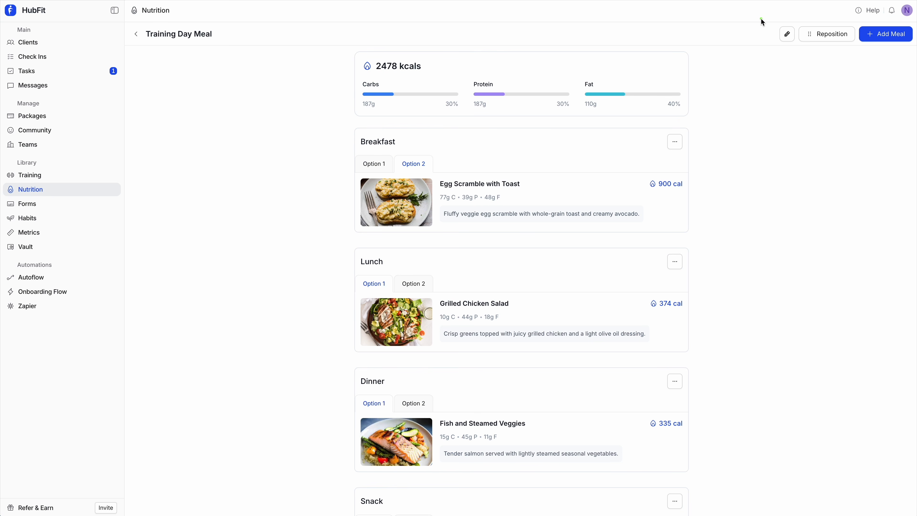
Open the Training Day Meal plan's details for editing
mouse_move(762, 19)
left_mouse_down()
mouse_move(870, 48)
mouse_move(858, 46)
left_mouse_up()
left_click(792, 36)
left_click(376, 240)
double_click(375, 239)
double_click(429, 277)
Reposition the Snack block above the first Dinner block, put Protein Smoothie first within Snack, and save the order
left_click(825, 37)
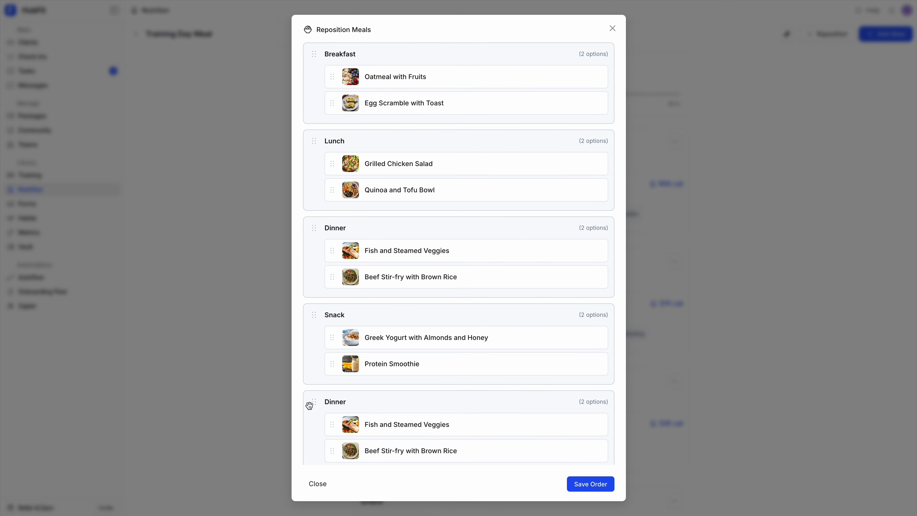
left_click_drag(312, 313, 315, 219)
left_click_drag(330, 281, 327, 249)
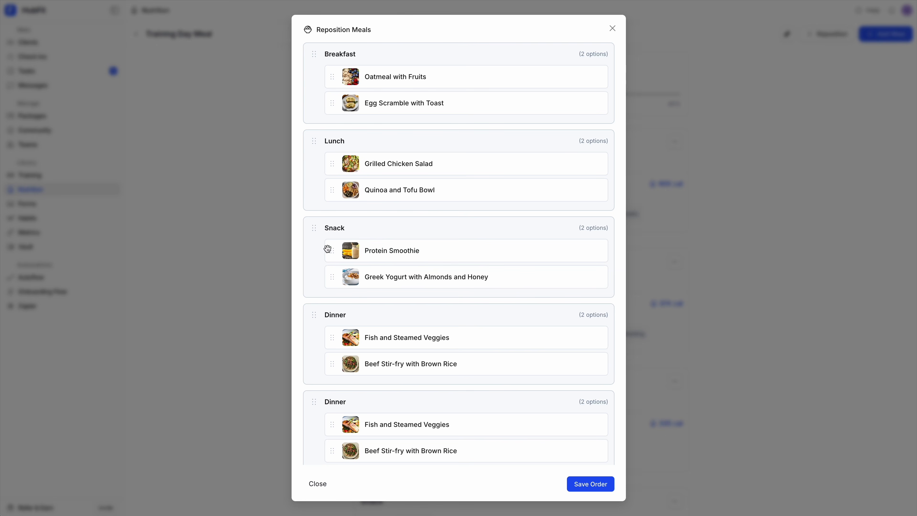
left_click(582, 485)
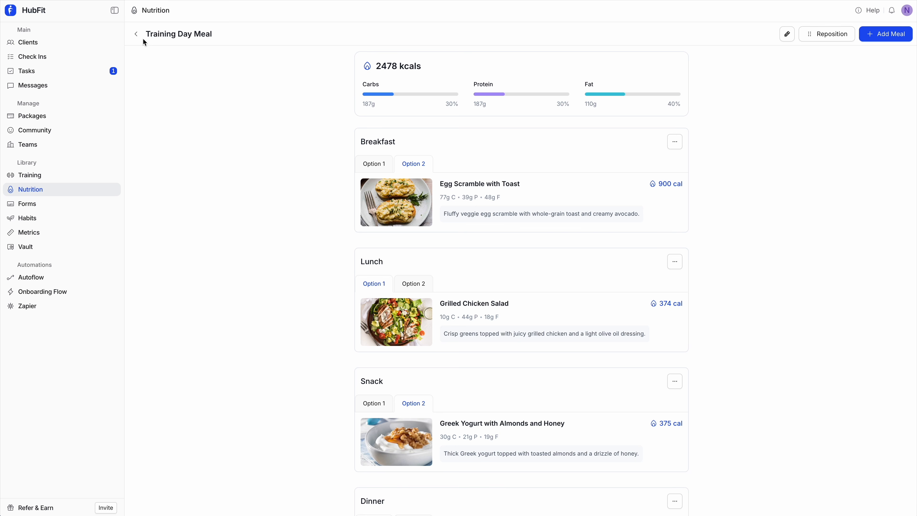
Return to the plans list, open the Training Day Macros plan and examine its Breakfast block's note and macro targets
left_click(137, 34)
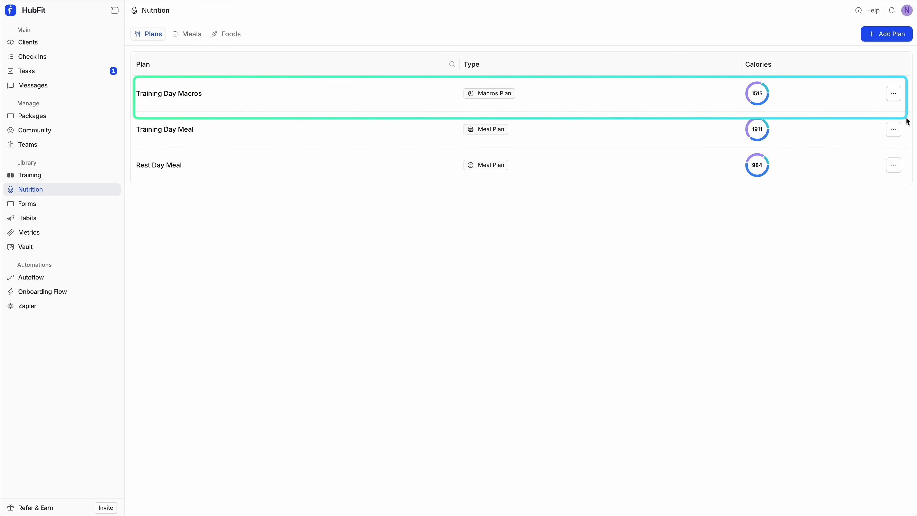
left_click(555, 97)
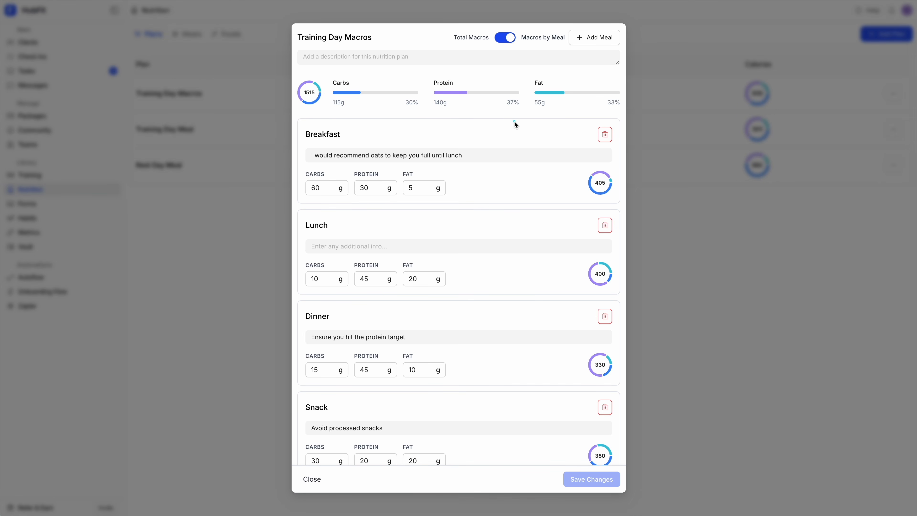
left_click_drag(295, 114, 632, 208)
left_click_drag(300, 170, 459, 202)
left_click_drag(301, 144, 473, 165)
left_click_drag(296, 123, 352, 141)
Add a meal named "Snack 2" to the macros plan with the note "Second snack if needed"
left_click(594, 39)
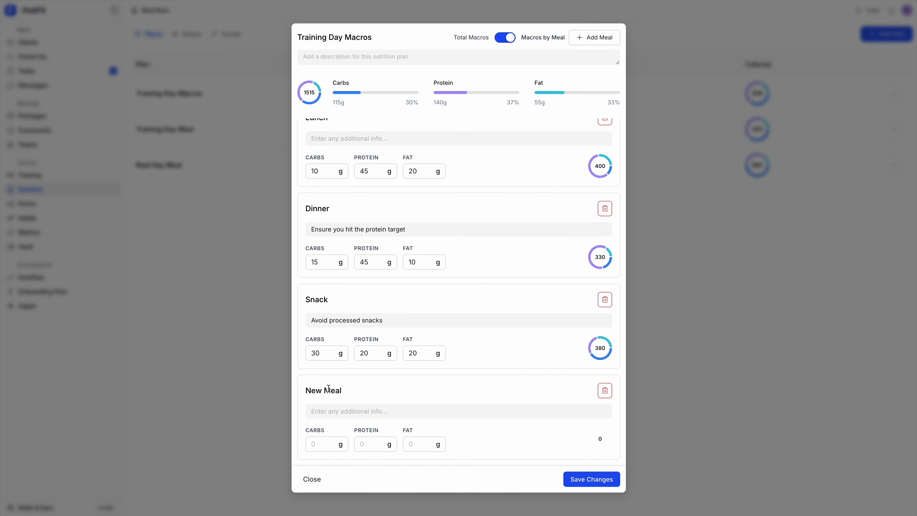
left_click(328, 389)
type("Snack 2")
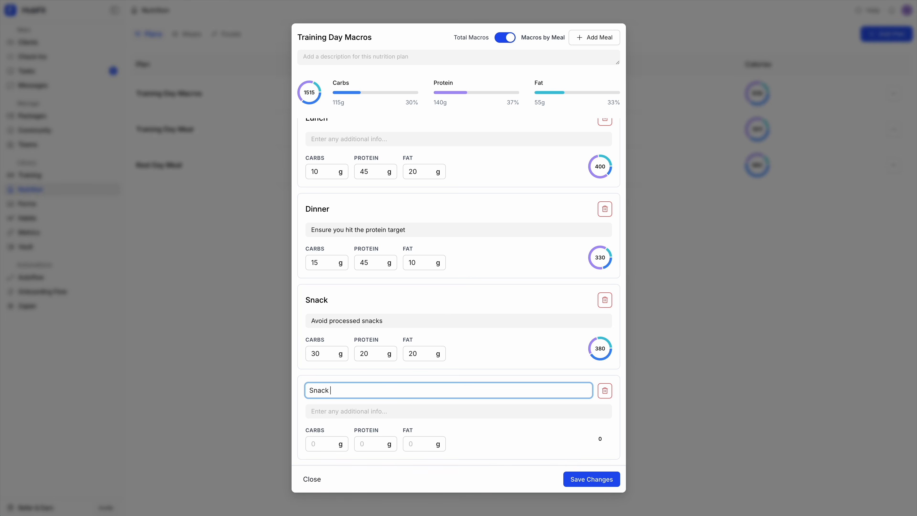
left_click(331, 412)
type("Second snack if needed")
Set the Snack 2 targets to 20 g carbs, 10 g protein and 10 g fat
left_click(318, 445)
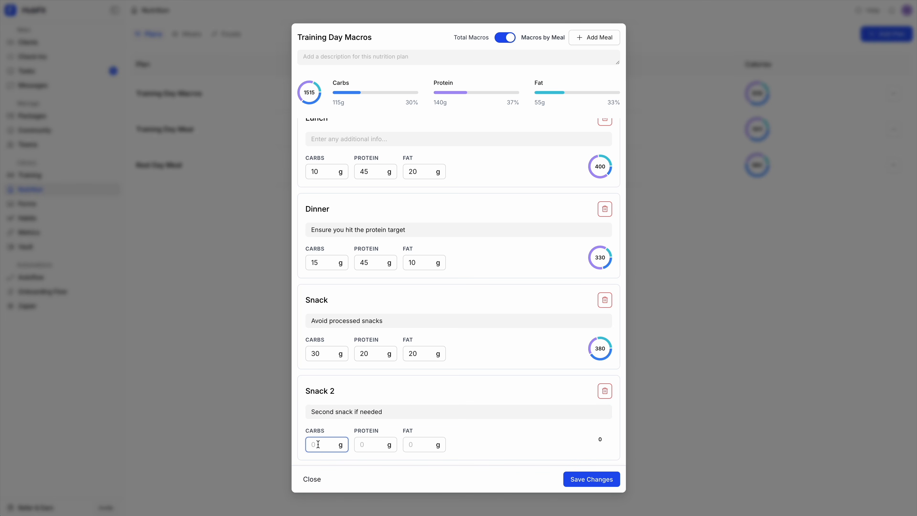
type("20")
key("Tab")
type("10")
key("Tab")
type("10")
scroll(437, 374, "up", 2)
scroll(438, 375, "up", 1)
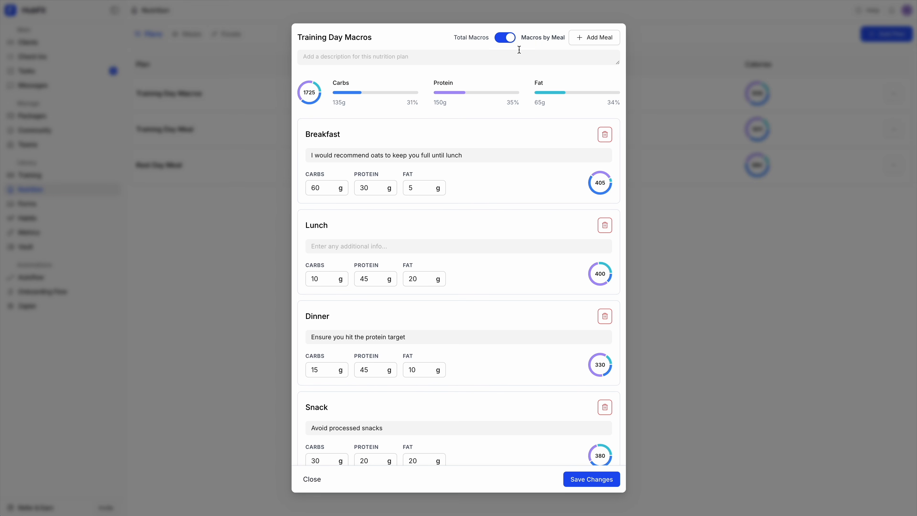
Try total macros with 300 g carbs, 20 g fats and 60 g protein, and close the plan without saving
left_click(507, 38)
left_click(345, 311)
type("300")
key("Tab")
type("20")
key("Tab")
type("60")
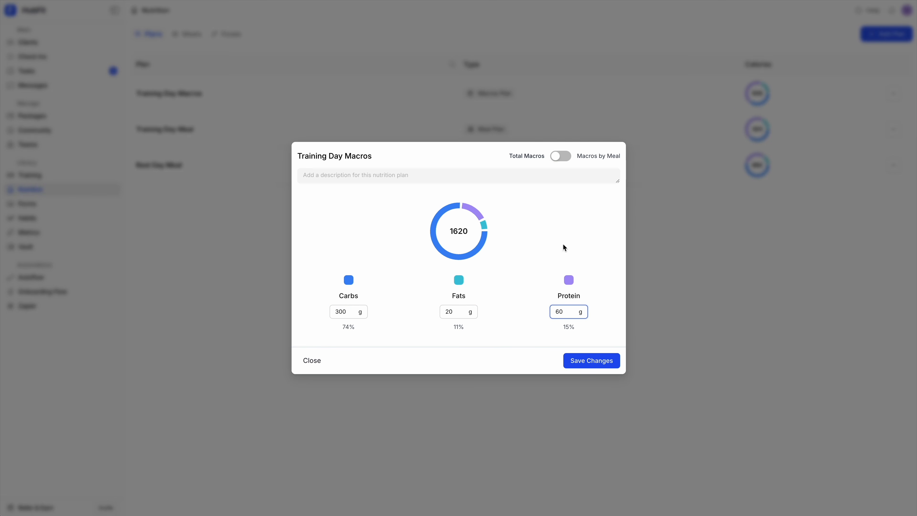
key("Escape")
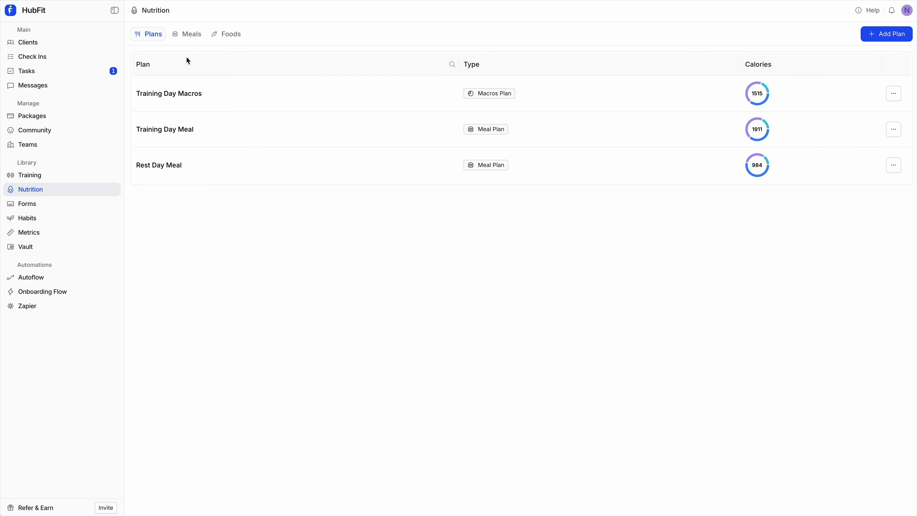
Open Grilled Chicken Salad in the meals library, check its category options and close it
left_click(194, 38)
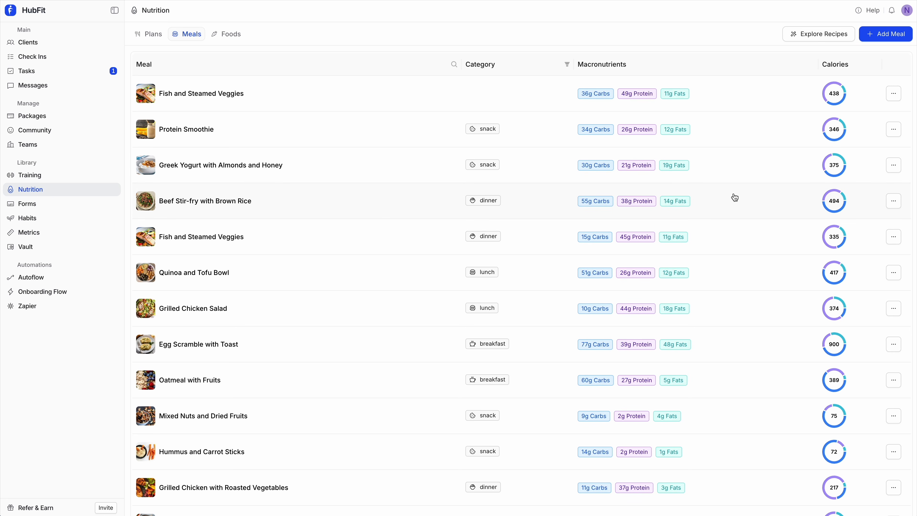
left_click(446, 306)
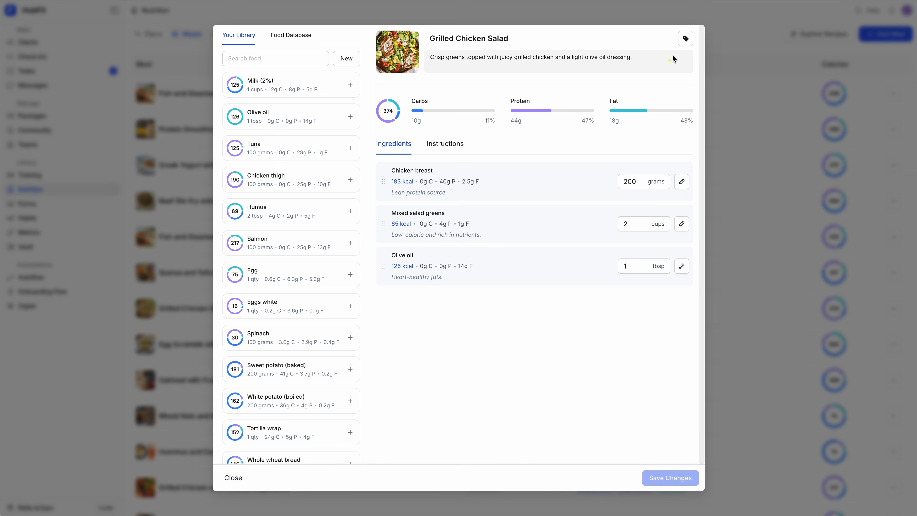
left_click(686, 38)
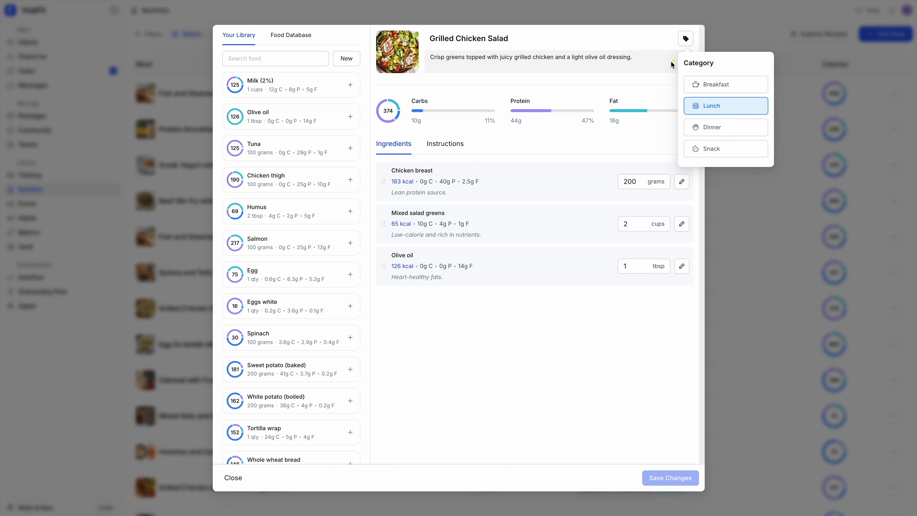
left_click(777, 171)
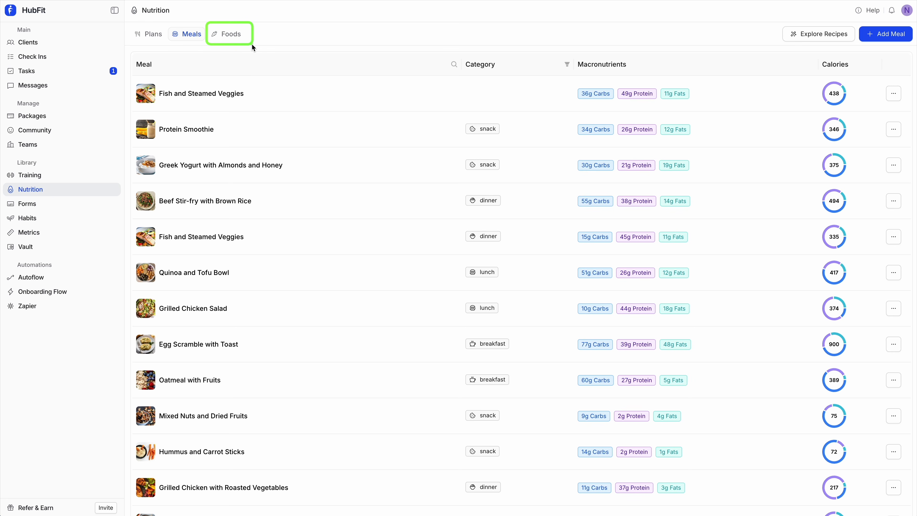
Open the foods library and look through the listed foods with their servings and macros
left_click(232, 39)
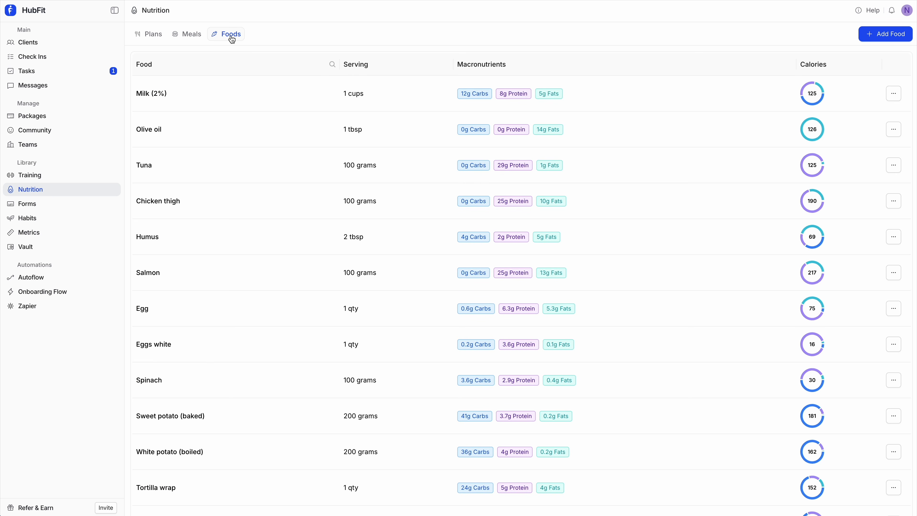
scroll(396, 179, "down", 1)
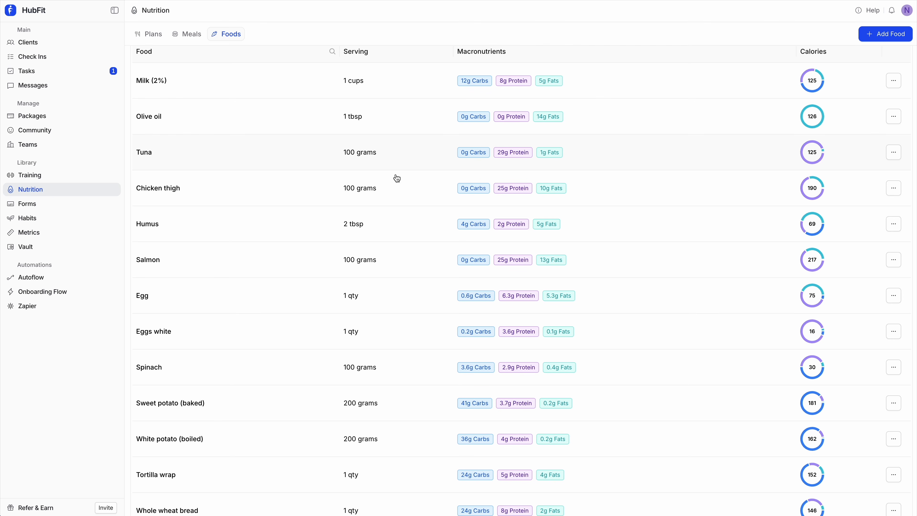
scroll(397, 178, "up", 1)
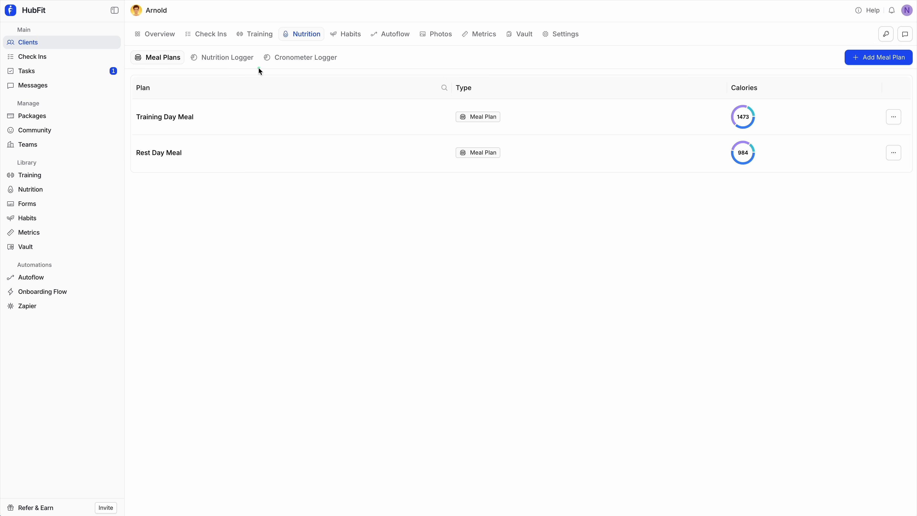
Open the Training Day Meal plan assigned to the client and look through its meals
mouse_move(133, 109)
left_mouse_down()
mouse_move(194, 103)
mouse_move(915, 178)
left_mouse_up()
left_click(396, 116)
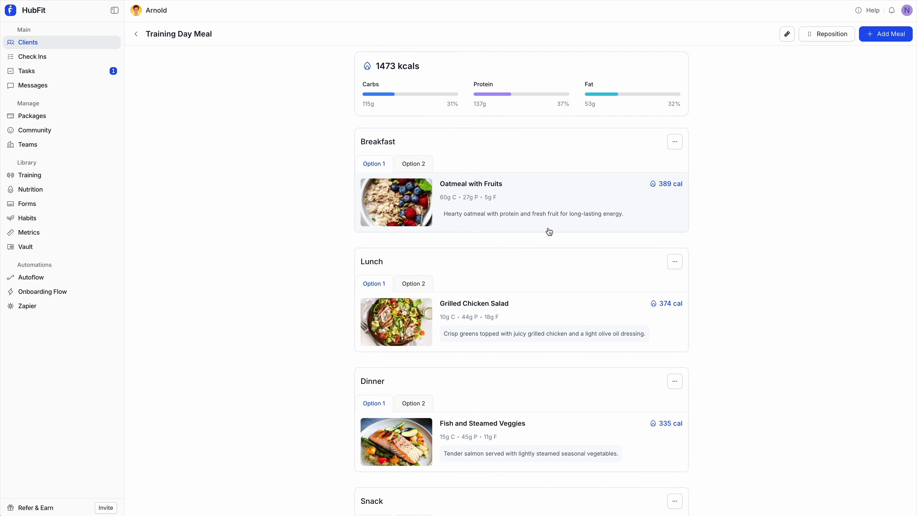
scroll(548, 231, "down", 3)
scroll(549, 231, "up", 3)
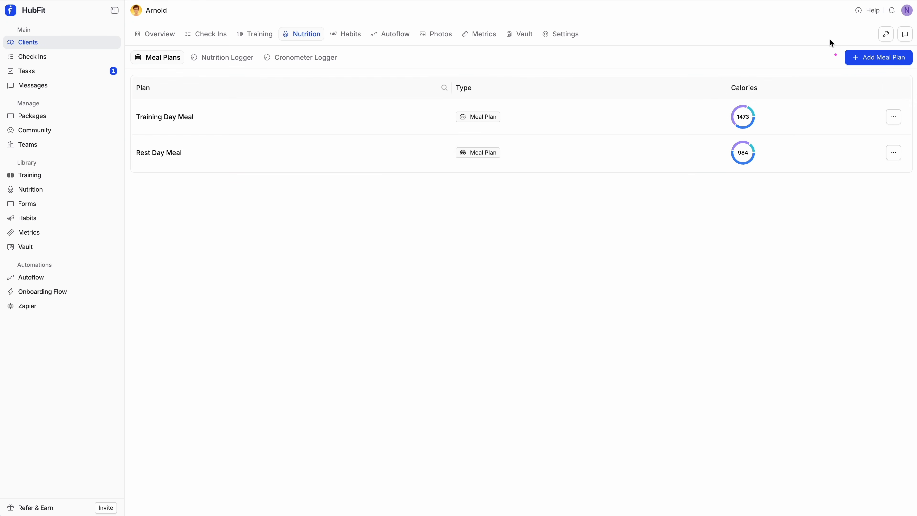
Start adding a nutrition plan for the client, view the new plan and Nutrition Library import options, and close the dialog
left_click(875, 58)
left_click(382, 211)
mouse_move(294, 180)
left_mouse_down()
mouse_move(621, 351)
mouse_move(625, 369)
left_mouse_up()
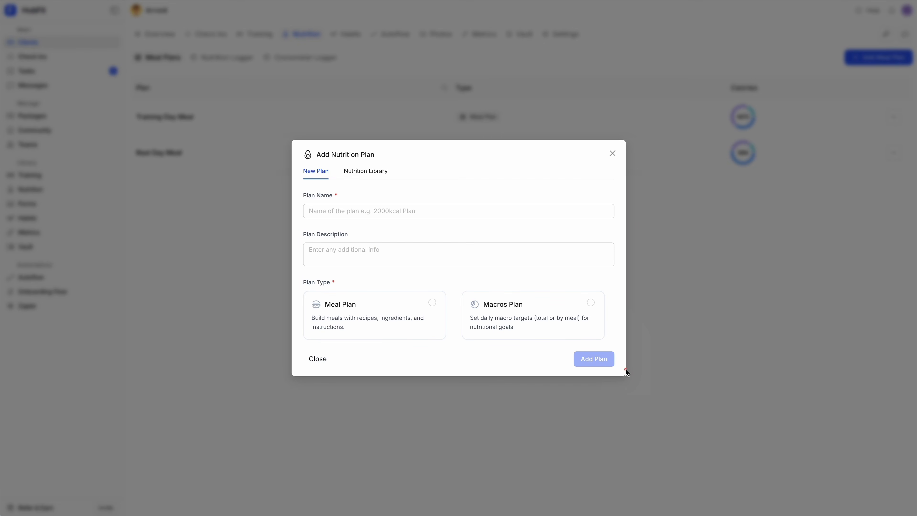
left_click(375, 174)
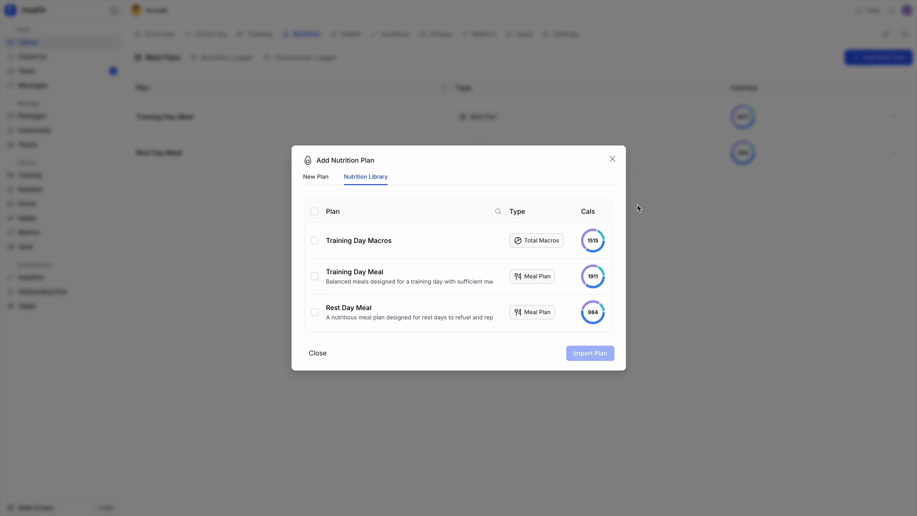
left_click(615, 162)
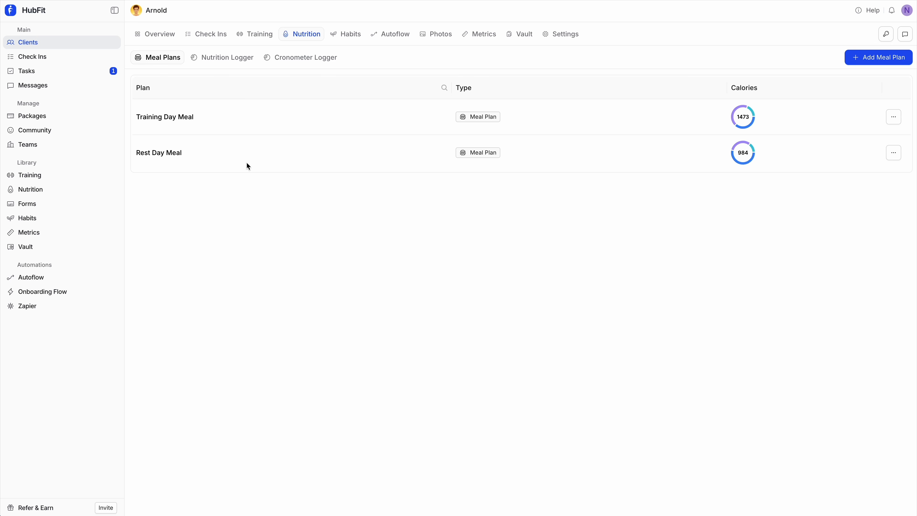
left_click_drag(130, 76, 864, 221)
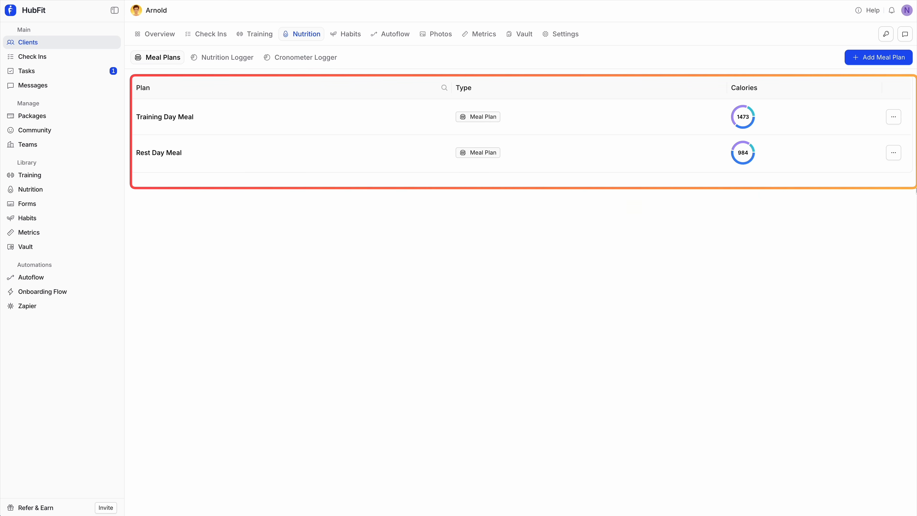
left_click_drag(131, 103, 210, 172)
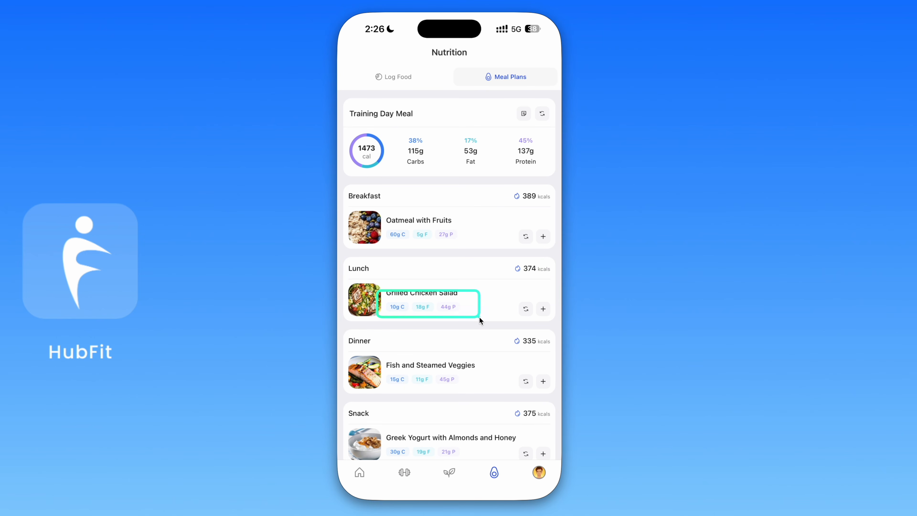
Switch to the HubFit client mobile app's meal plans and open the Grilled Chicken Salad lunch to review its details
left_click(479, 297)
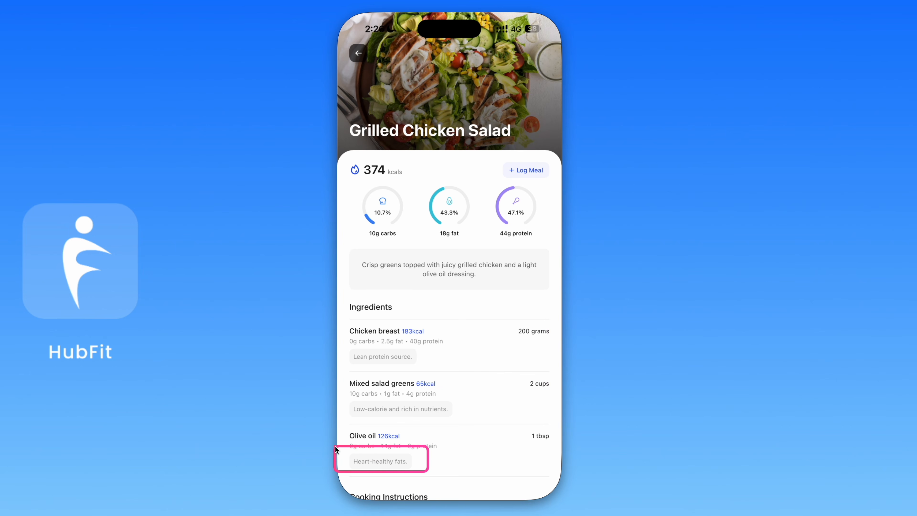
Review the Grilled Chicken Salad's ingredients and cooking instructions
scroll(468, 393, "down", 3)
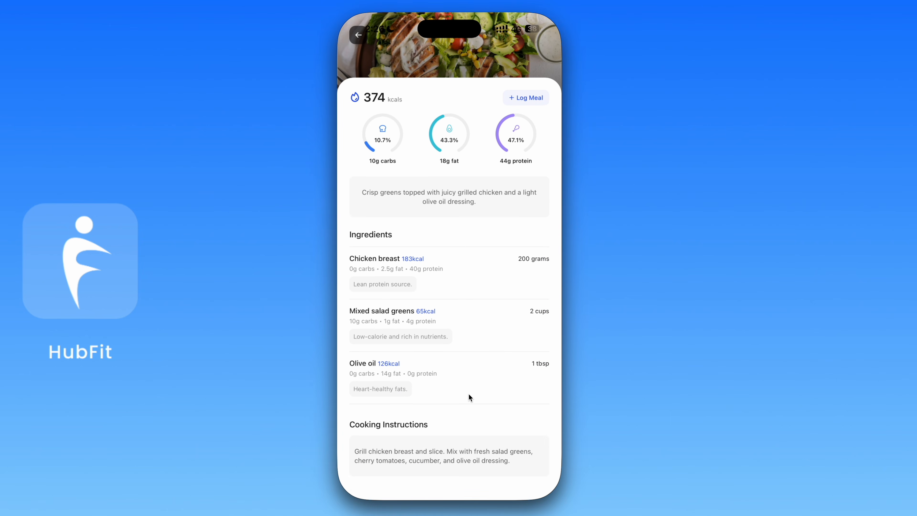
left_click_drag(342, 415, 554, 488)
scroll(502, 169, "up", 3)
Log the Grilled Chicken Salad as Lunch and open today's food log to view the entry
left_click_drag(495, 154, 550, 182)
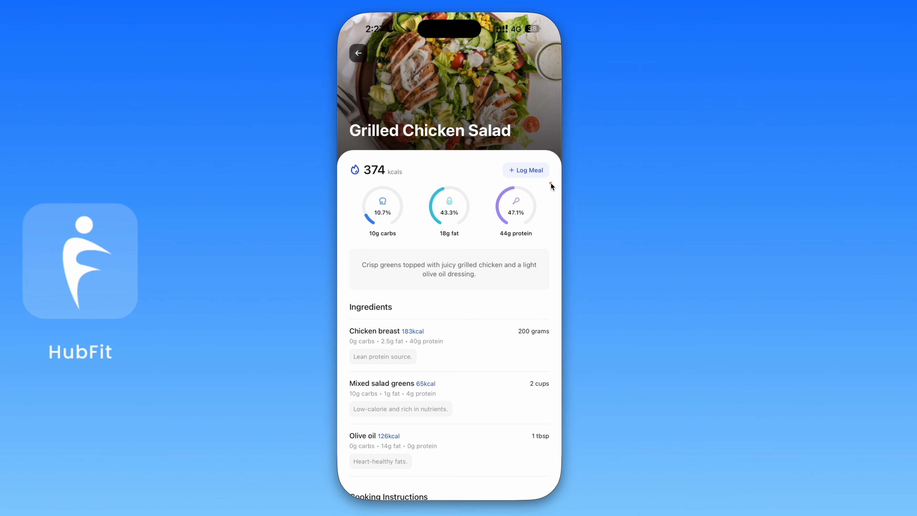
left_click(528, 169)
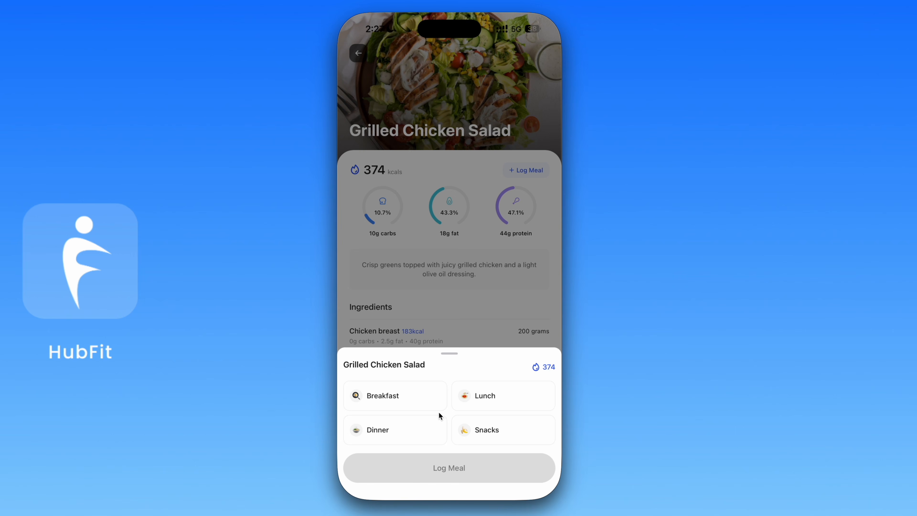
left_click(493, 396)
left_click(471, 474)
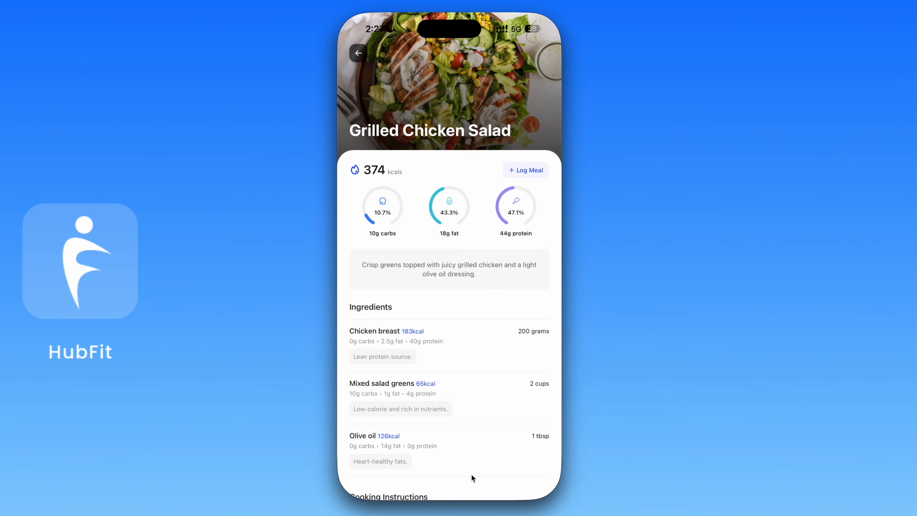
left_click(359, 53)
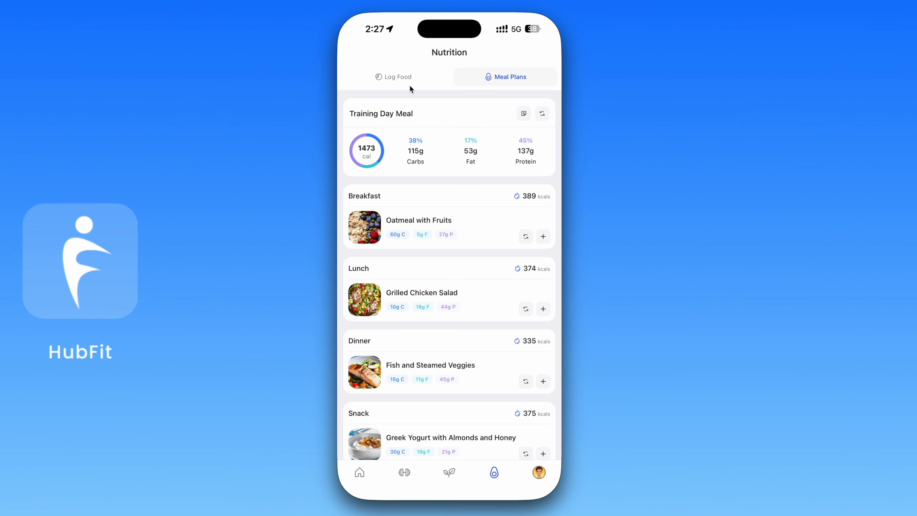
left_click(399, 78)
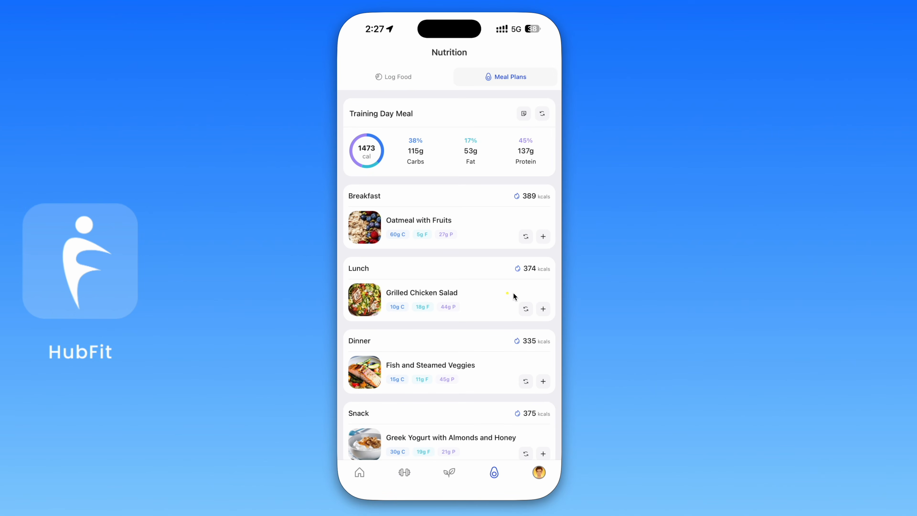
left_click_drag(513, 292, 554, 320)
key("Escape")
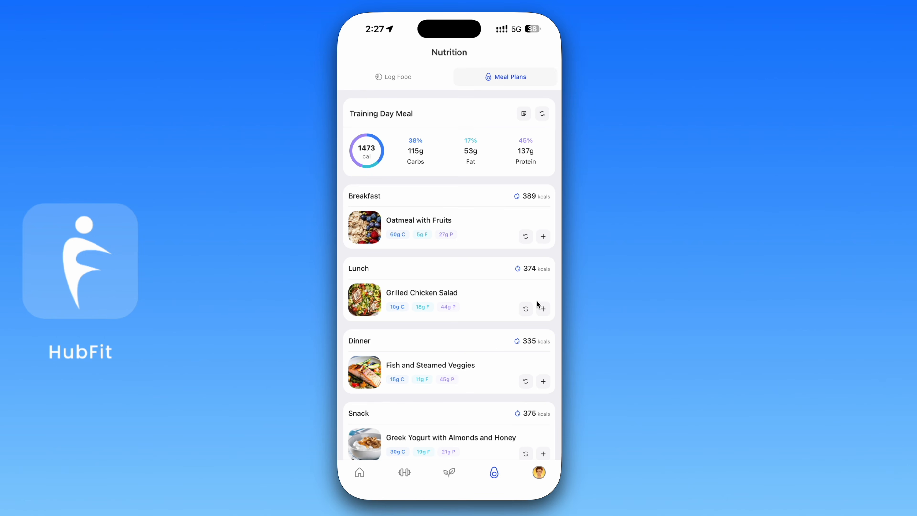
key("ctrl+a")
key("Escape")
left_click(543, 310)
left_click(544, 310)
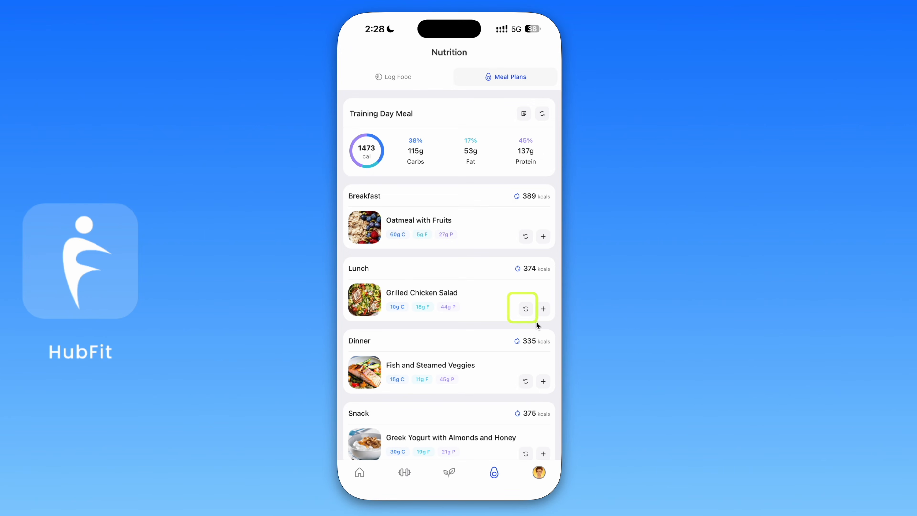
Open the alternative meal options for the Oatmeal with Fruits breakfast, look through them, and close the list without switching
key("ctrl+a")
mouse_move(340, 177)
left_mouse_down()
mouse_move(506, 258)
mouse_move(557, 257)
left_mouse_up()
left_click_drag(512, 226, 537, 248)
key("Escape")
left_click(528, 240)
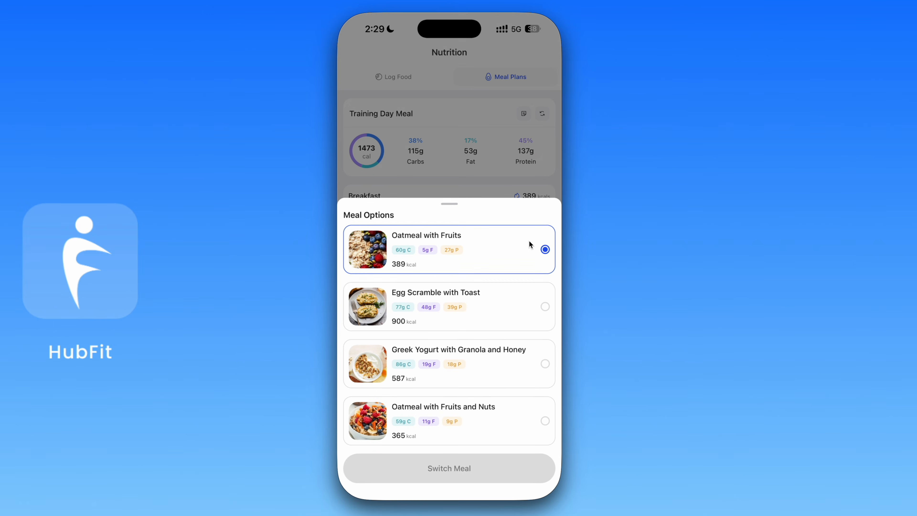
key("ctrl+a")
mouse_move(341, 198)
left_mouse_down()
mouse_move(480, 331)
mouse_move(559, 457)
left_mouse_up()
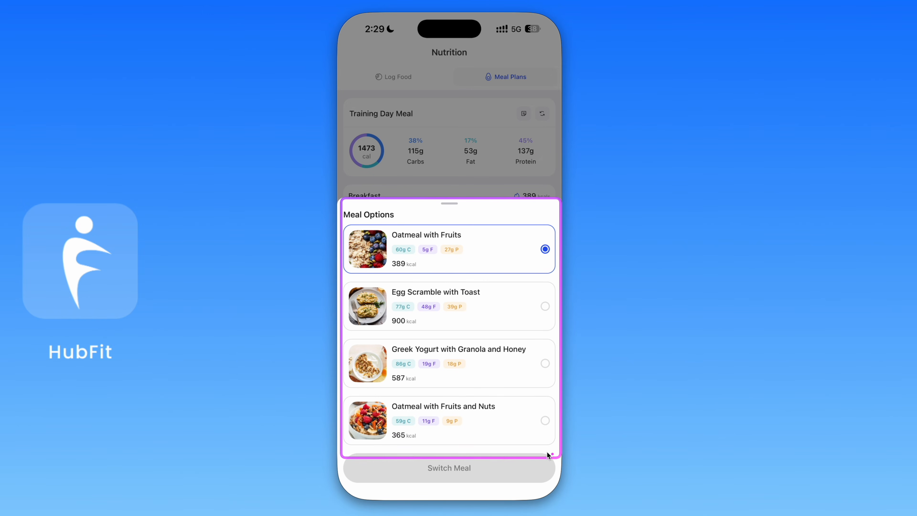
key("Escape")
left_click(494, 155)
key("ctrl+a")
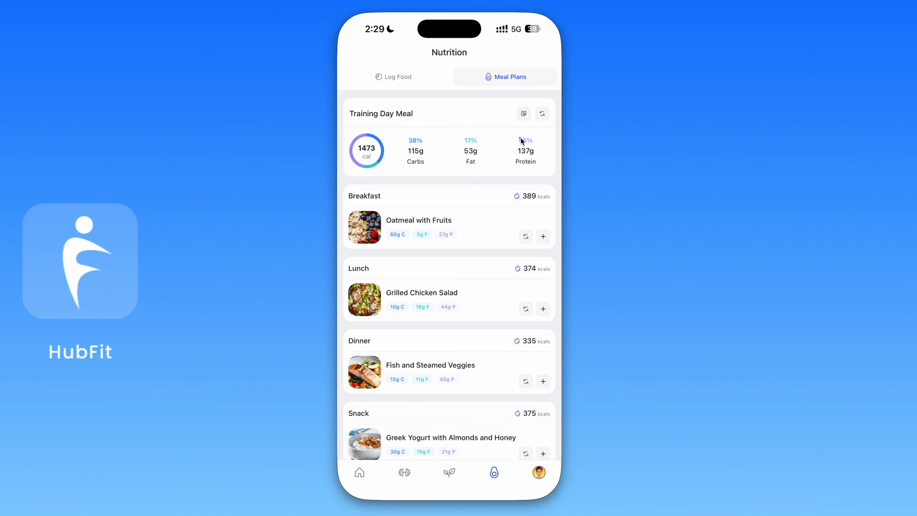
Switch the displayed plan from Training Day Meal to Rest Day Meal and look through its meals
left_click_drag(533, 107, 552, 127)
left_click(542, 114)
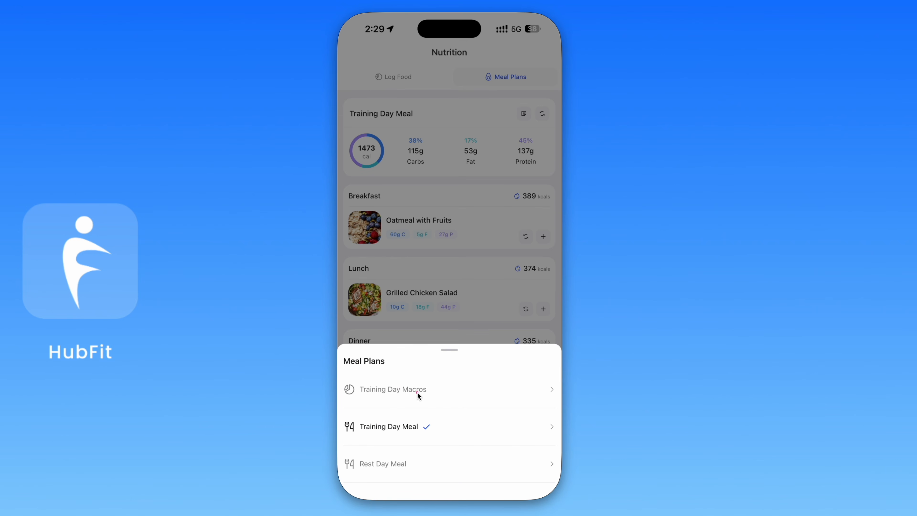
mouse_move(354, 372)
left_mouse_down()
mouse_move(566, 464)
mouse_move(554, 481)
left_mouse_up()
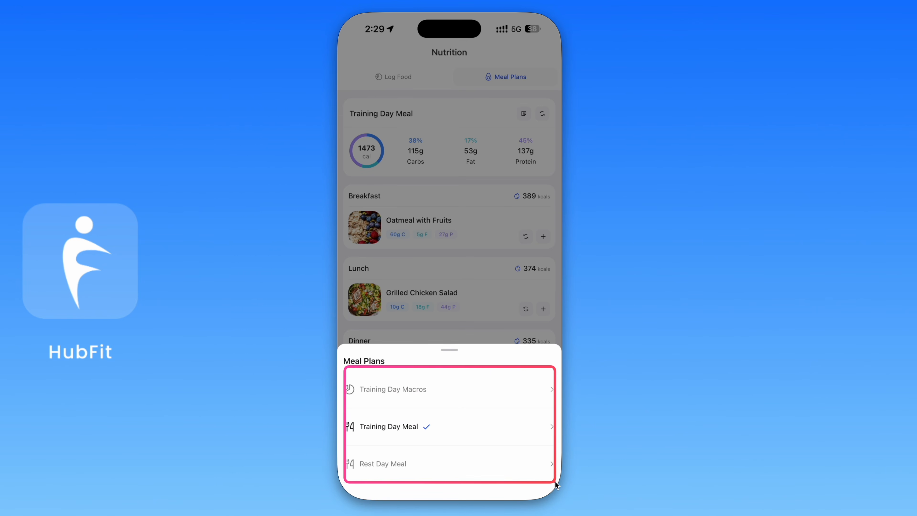
left_click(464, 467)
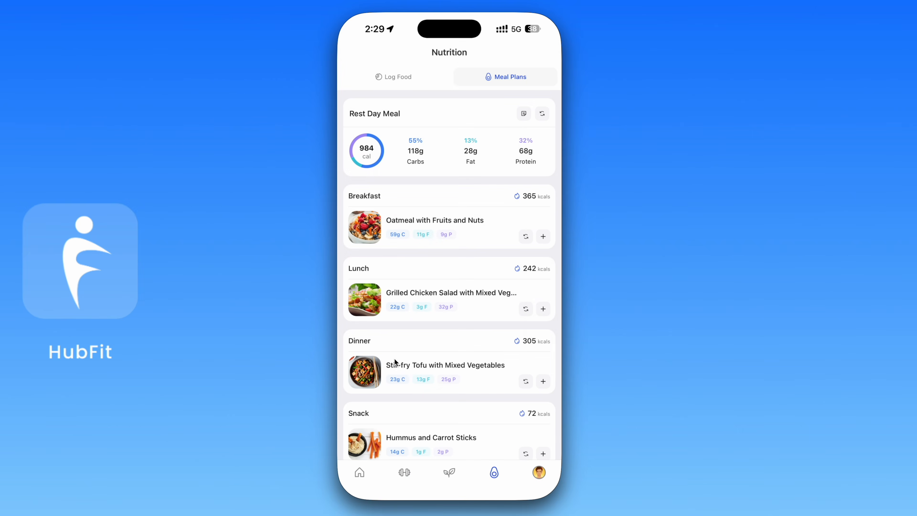
scroll(411, 352, "down", 2)
scroll(412, 353, "up", 2)
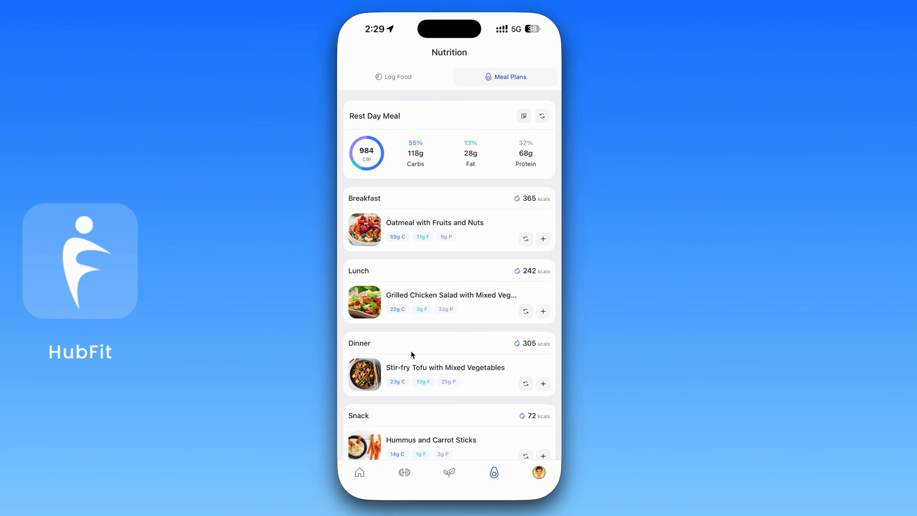
Switch the displayed plan to Training Day Macros and review its overall macro targets and the per-meal breakdown with notes
left_click(542, 115)
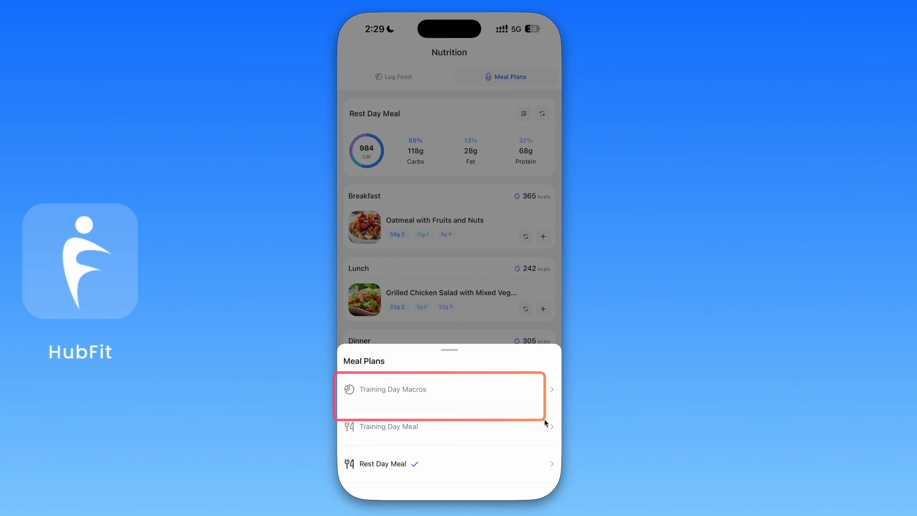
left_click(478, 394)
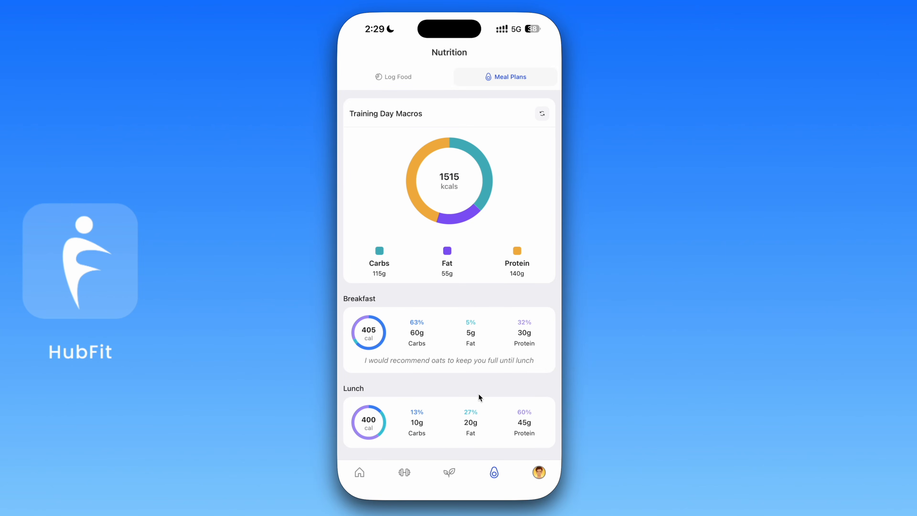
scroll(478, 394, "down", 5)
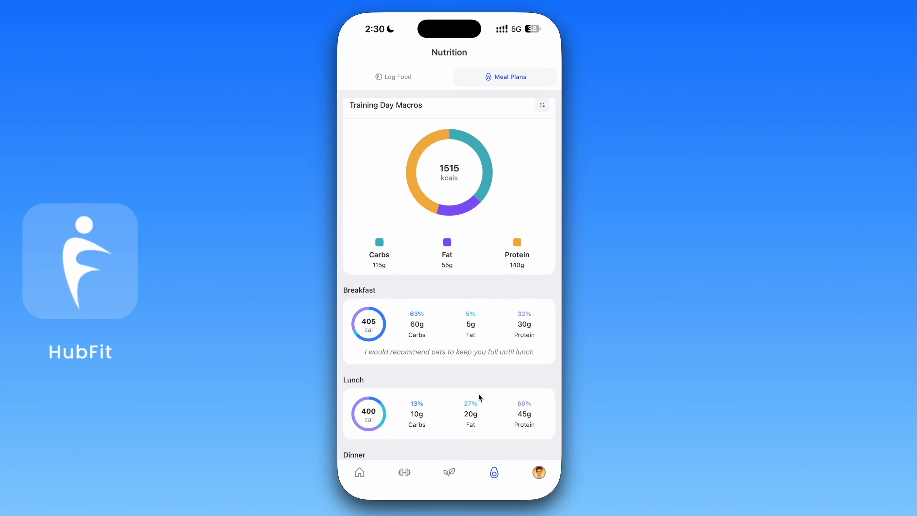
scroll(479, 394, "up", 6)
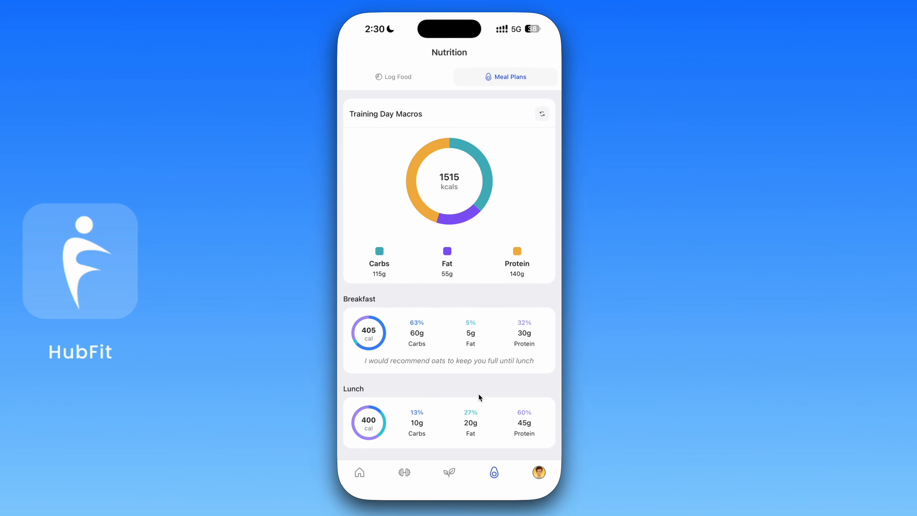
left_click_drag(334, 284, 562, 390)
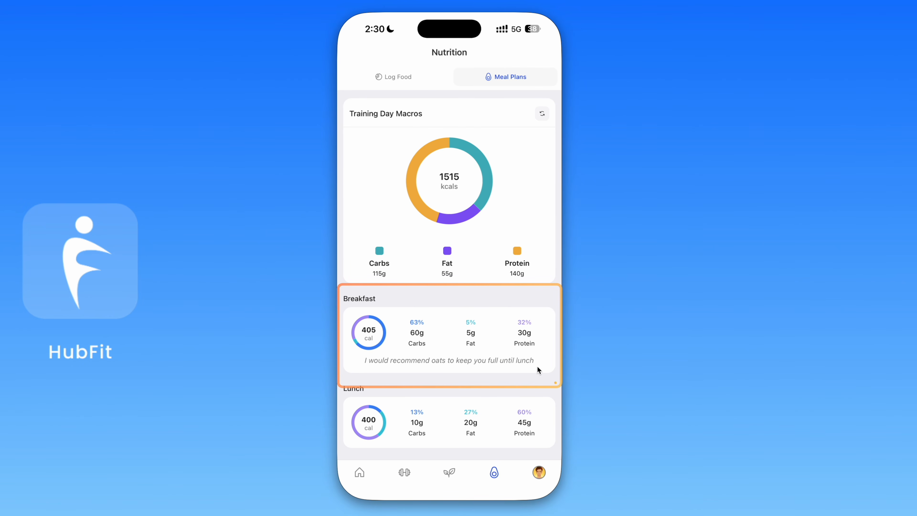
left_click_drag(342, 101, 556, 280)
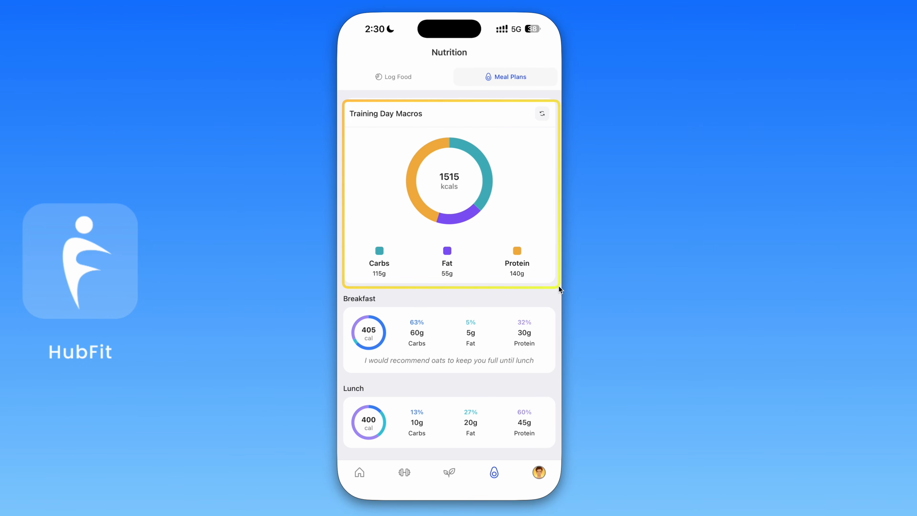